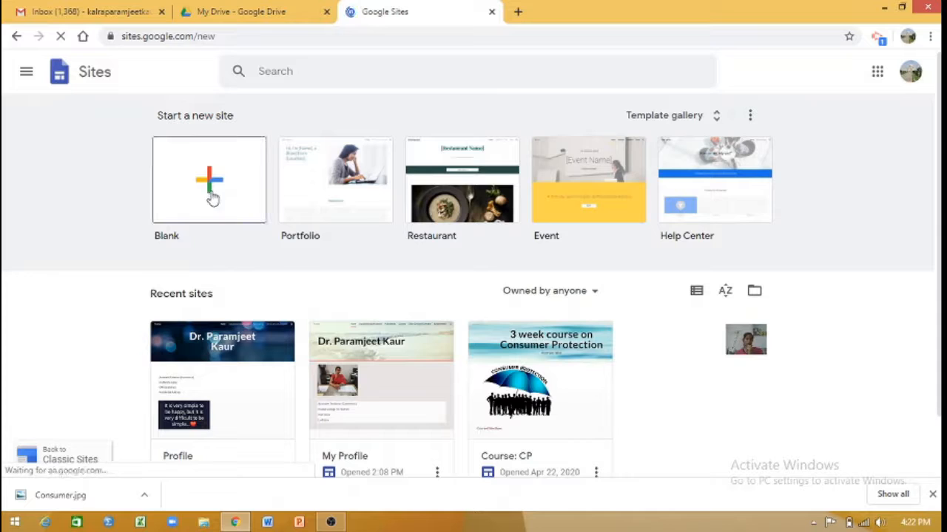
Create a new blank site and name it "Profile".
{"action": "left_click", "coordinate": [211, 194]}
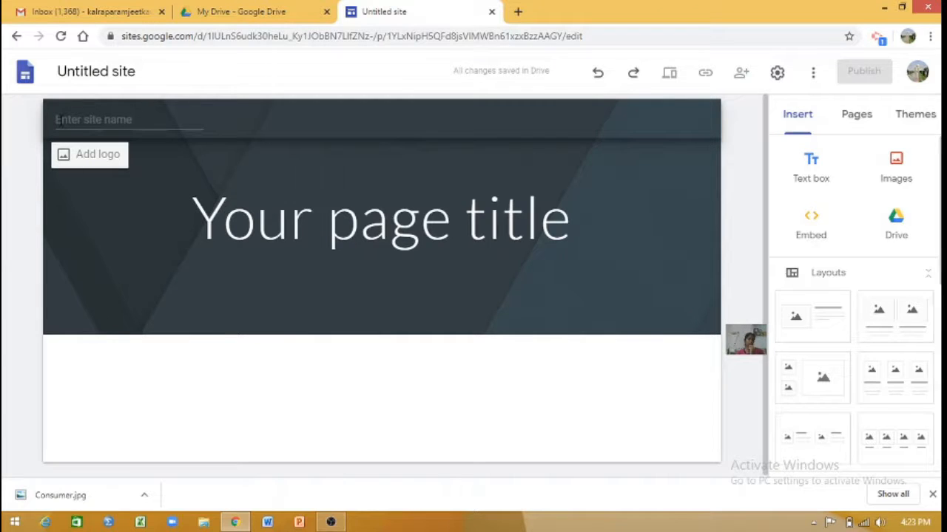
{"action": "left_click", "coordinate": [58, 120]}
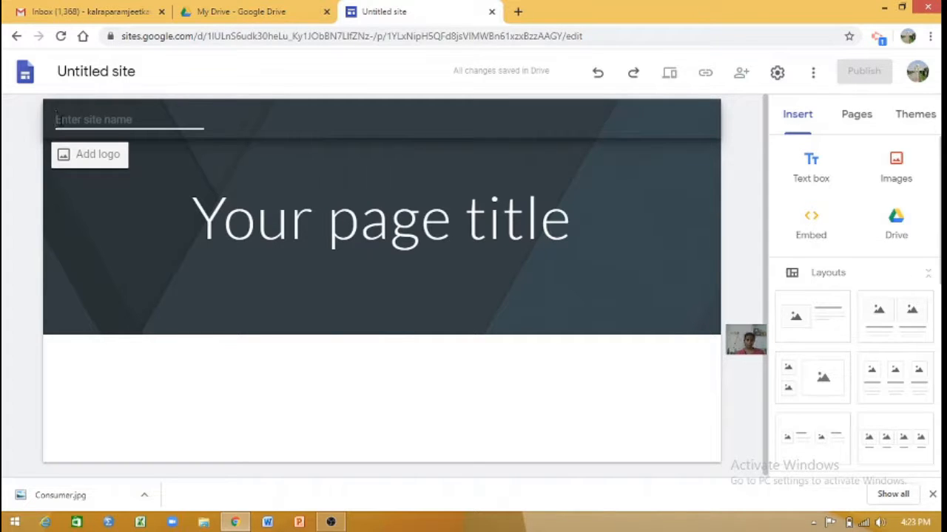
{"action": "type", "text": "Profil"}
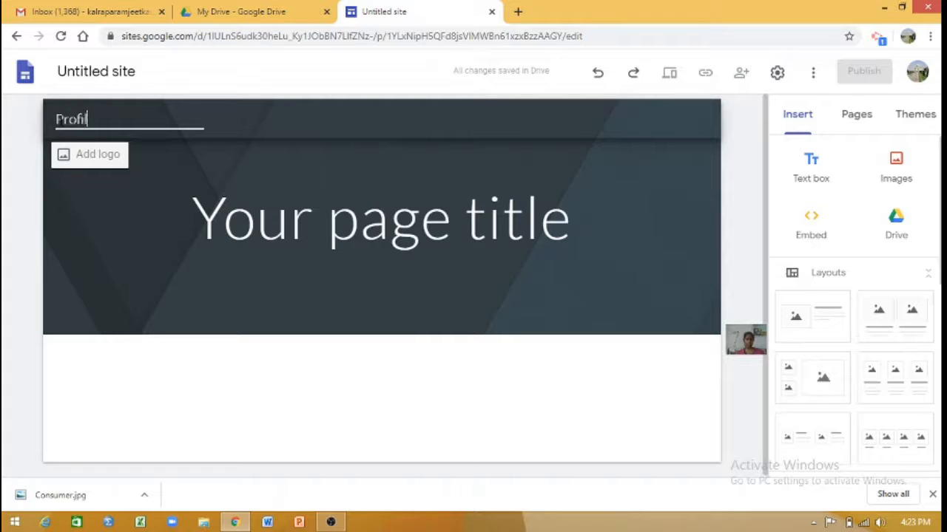
{"action": "type", "text": "e"}
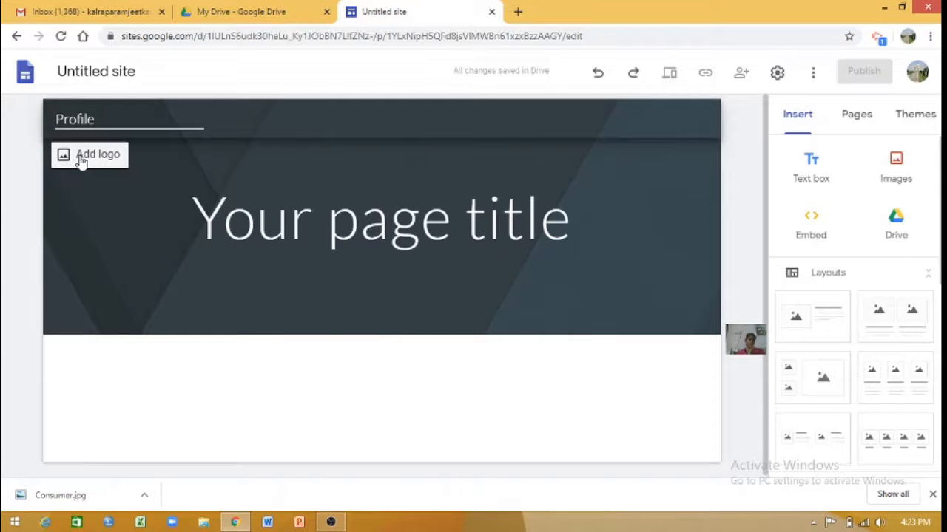
Replace the placeholder page title in the header with the profile owner's title and full name.
{"action": "left_click", "coordinate": [246, 227]}
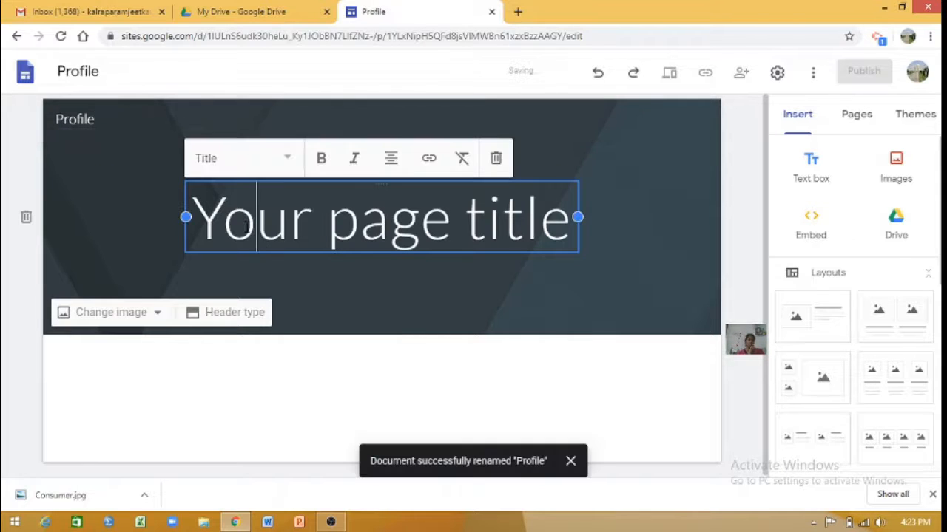
{"action": "left_click_drag", "start_coordinate": [202, 216], "coordinate": [560, 209]}
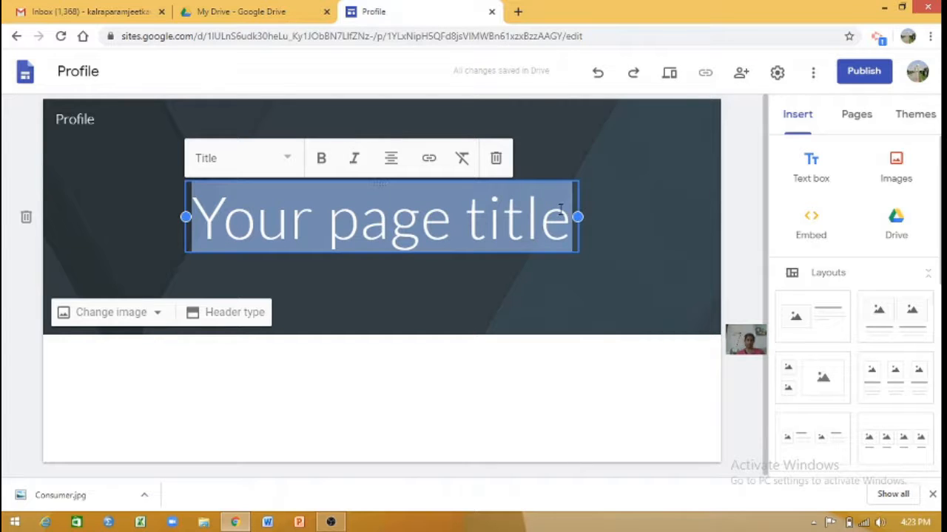
{"action": "type", "text": "Dr. "}
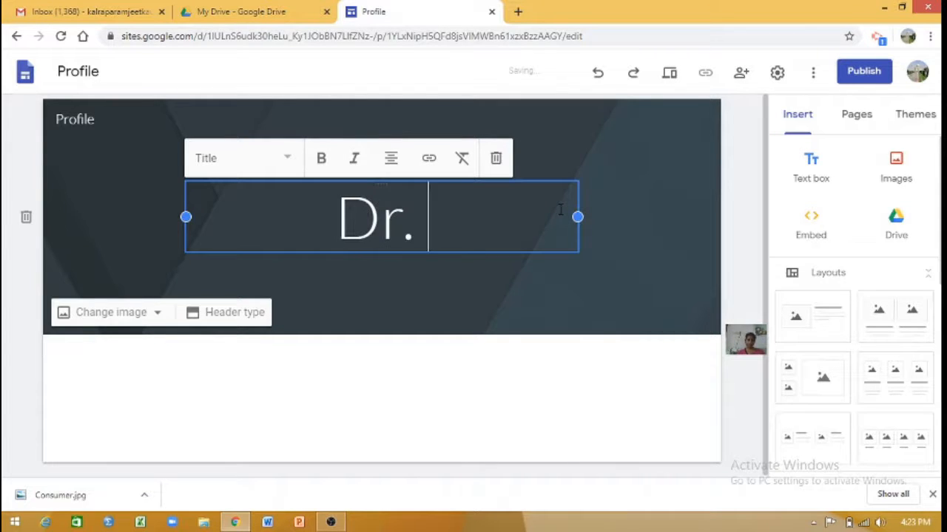
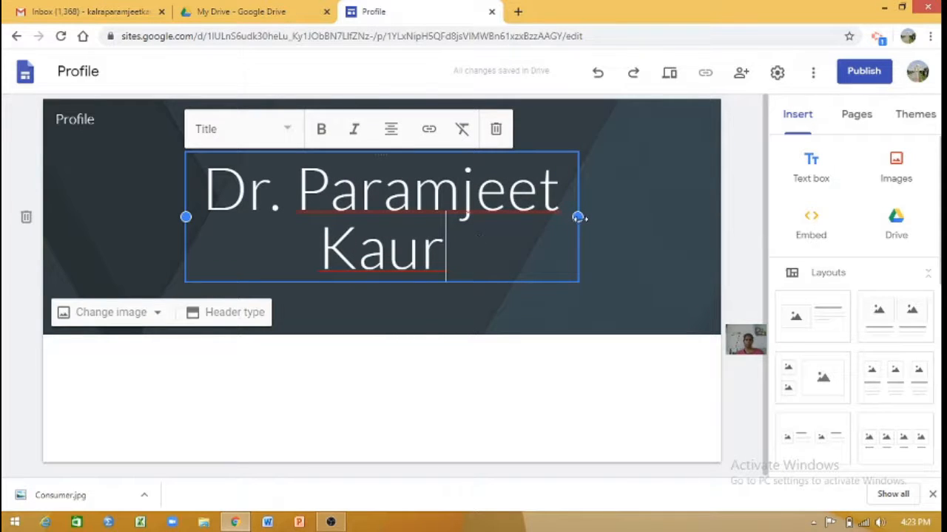
Widen the header's title box on both sides so the full name fits on one line.
{"action": "left_click_drag", "start_coordinate": [579, 217], "coordinate": [680, 217]}
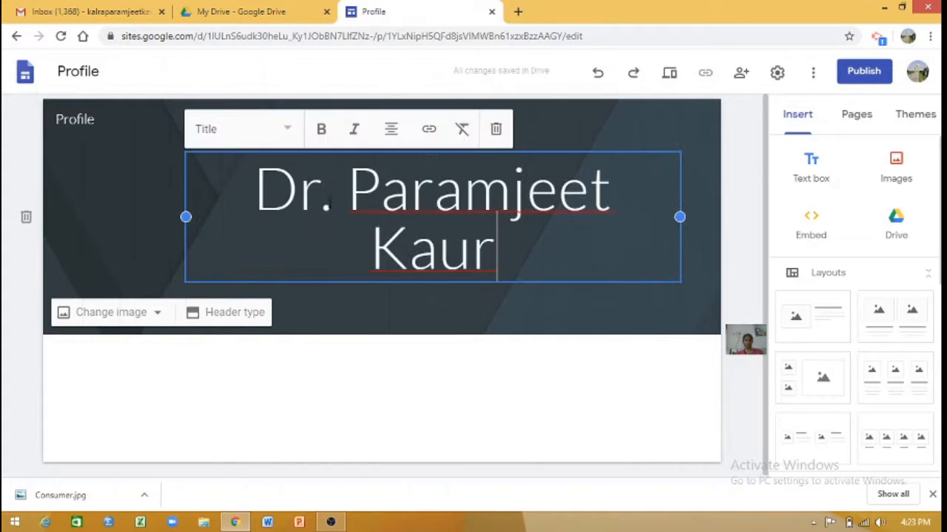
{"action": "left_click_drag", "start_coordinate": [186, 216], "coordinate": [134, 217]}
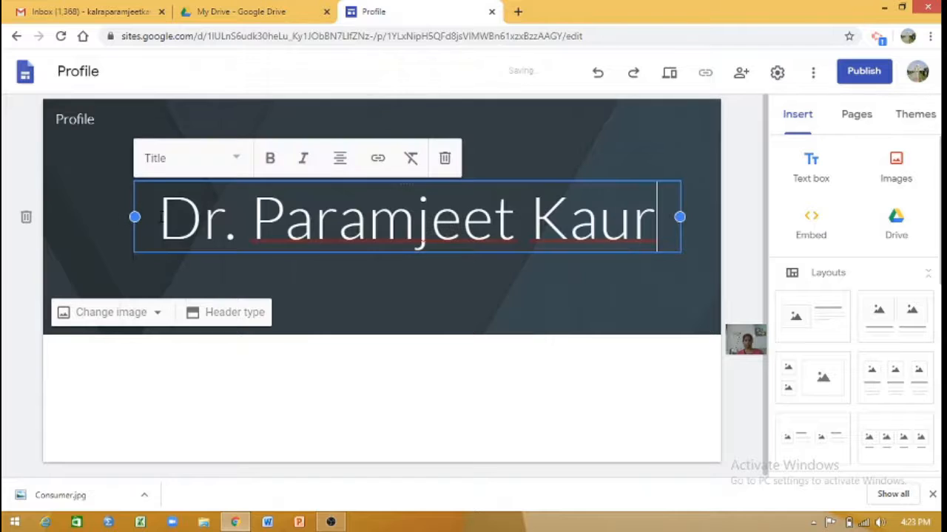
{"action": "left_click", "coordinate": [439, 267]}
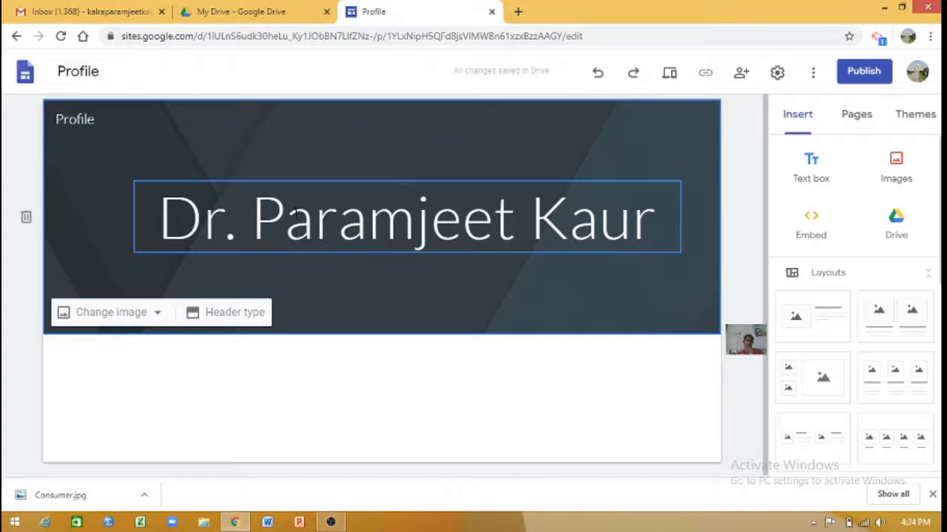
Make the whole page title bold, without italics, and keep its text style as Title.
{"action": "left_click_drag", "start_coordinate": [172, 212], "coordinate": [658, 217]}
{"action": "left_click", "coordinate": [270, 160]}
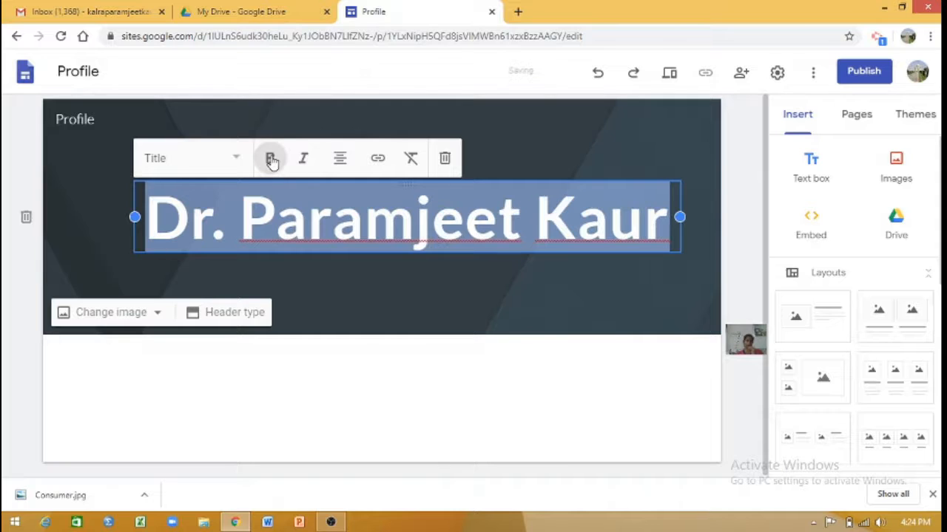
{"action": "left_click", "coordinate": [305, 164]}
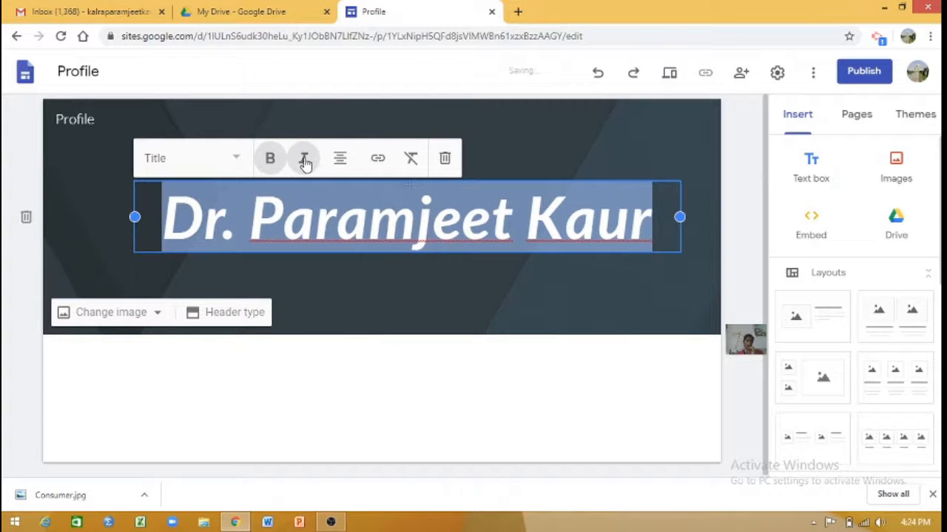
{"action": "left_click", "coordinate": [305, 164]}
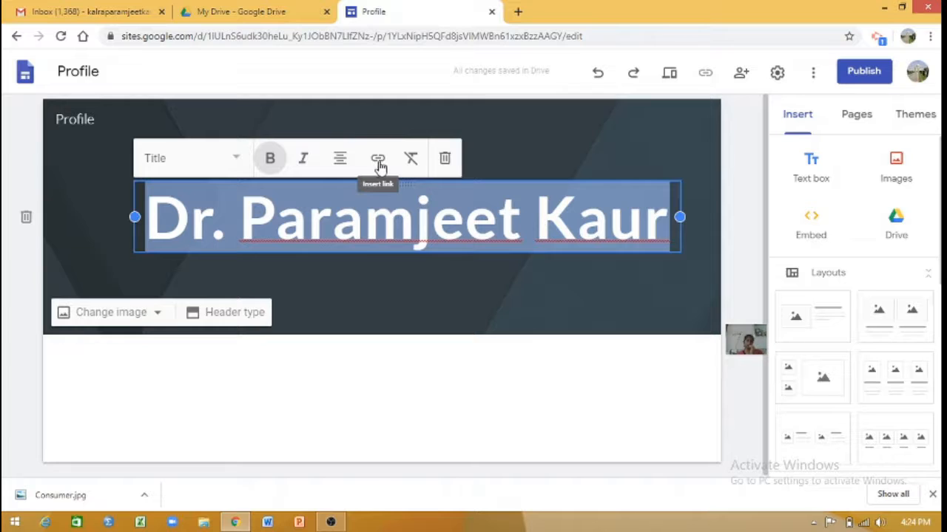
{"action": "left_click", "coordinate": [150, 164]}
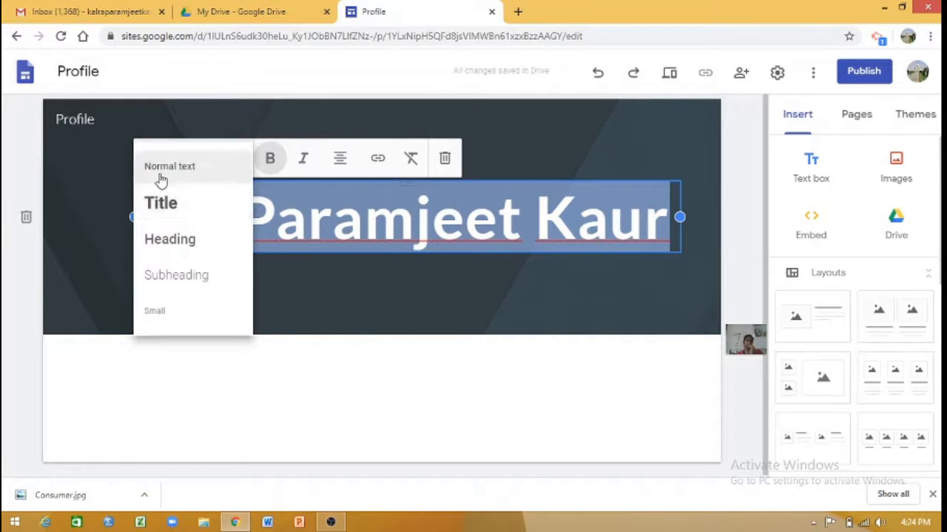
{"action": "left_click", "coordinate": [181, 213]}
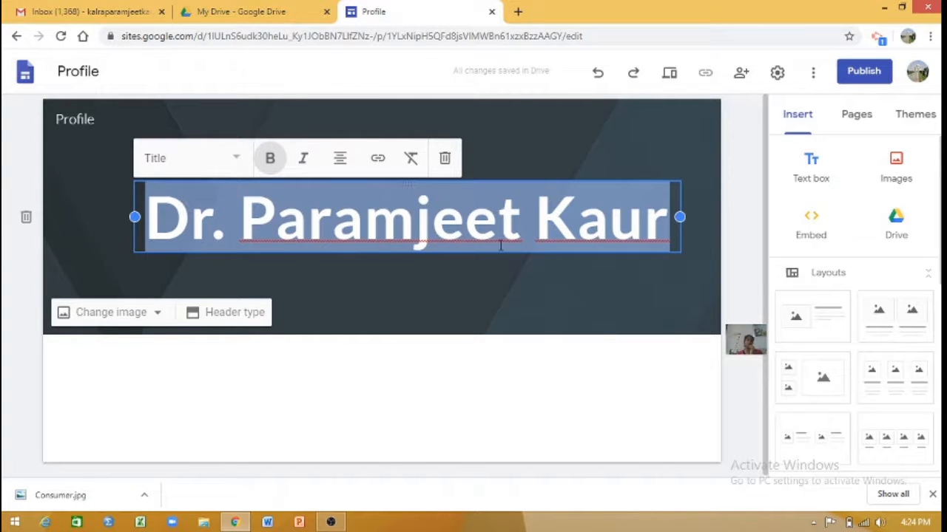
Change the header background to the gallery image of blurred blue and red night lights.
{"action": "left_click", "coordinate": [152, 321]}
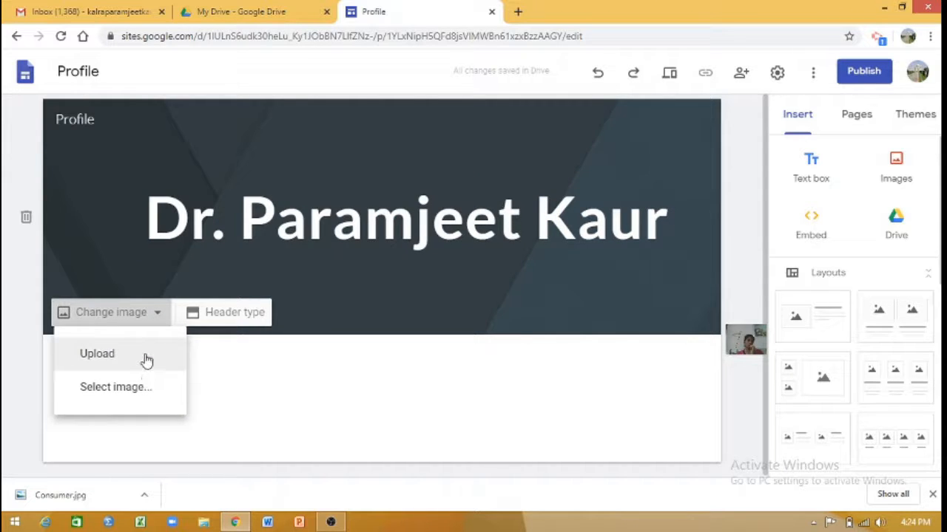
{"action": "left_click", "coordinate": [145, 392]}
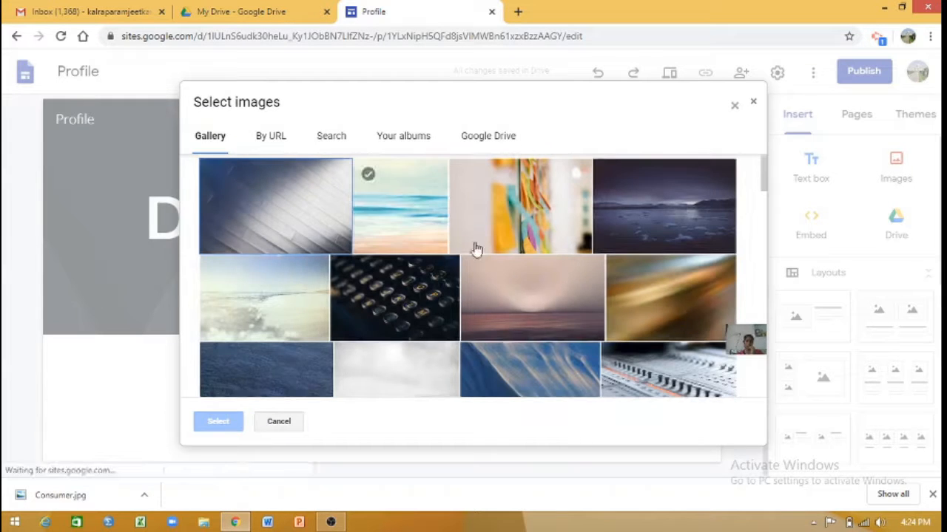
{"action": "mouse_move", "coordinate": [766, 185]}
{"action": "left_mouse_down"}
{"action": "mouse_move", "coordinate": [766, 403]}
{"action": "mouse_move", "coordinate": [765, 204]}
{"action": "left_mouse_up"}
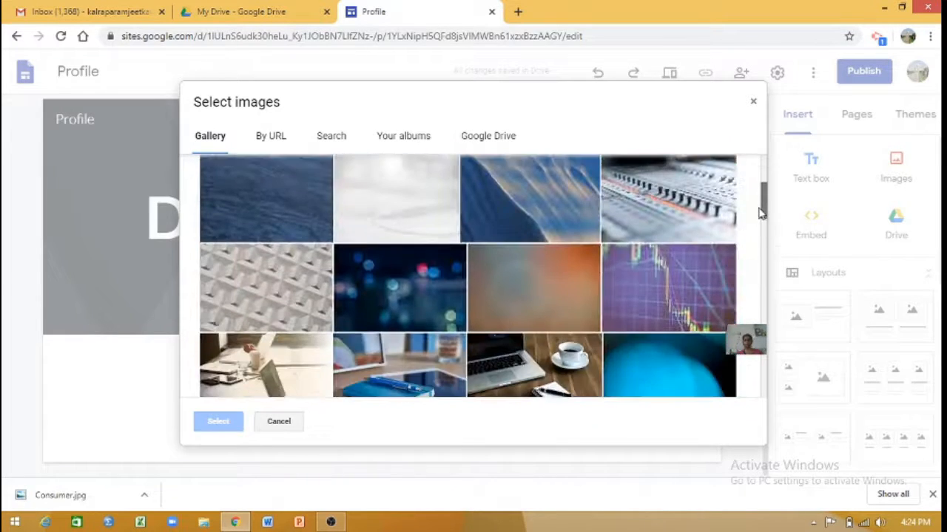
{"action": "left_click", "coordinate": [442, 281]}
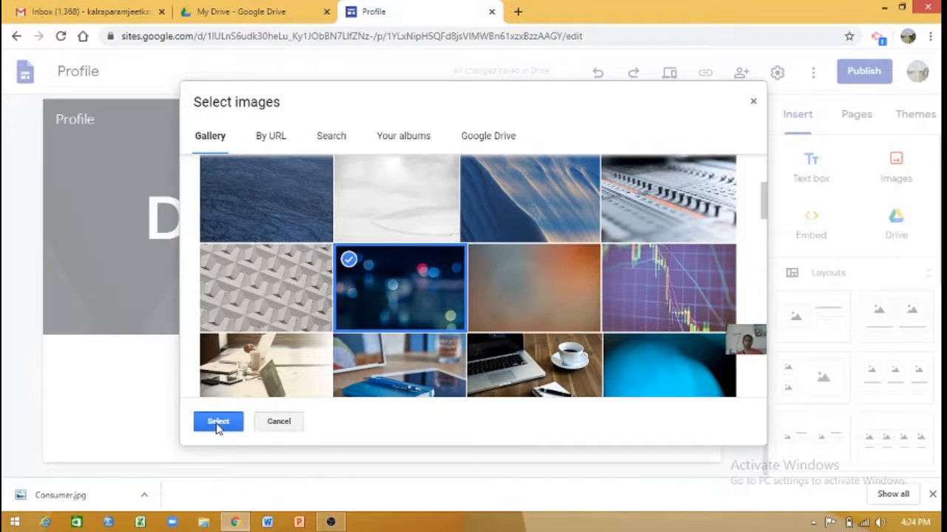
{"action": "left_click", "coordinate": [217, 423]}
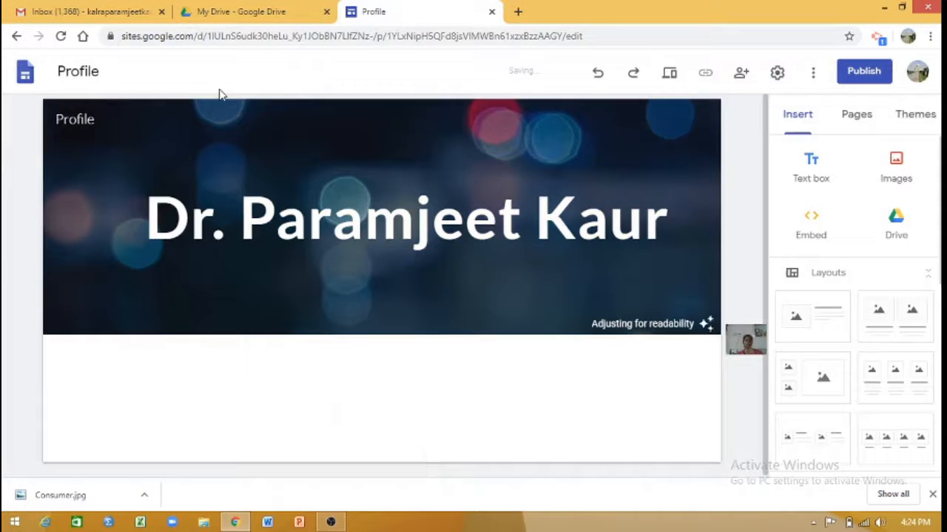
{"action": "mouse_move", "coordinate": [533, 301]}
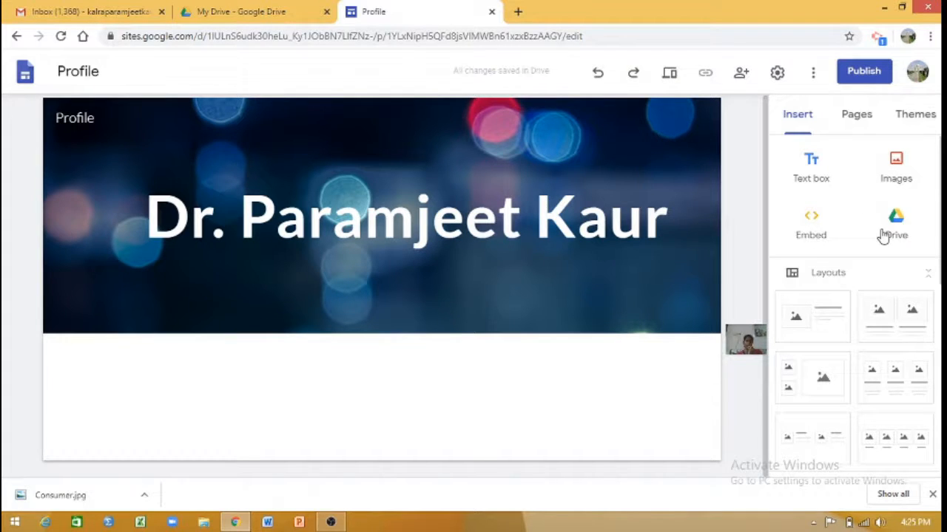
{"action": "left_click", "coordinate": [899, 173]}
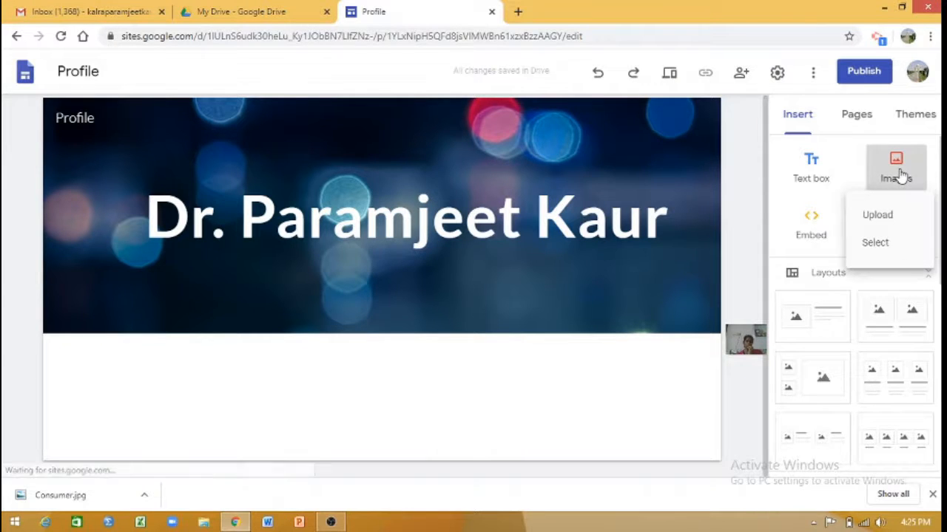
{"action": "left_click", "coordinate": [879, 215]}
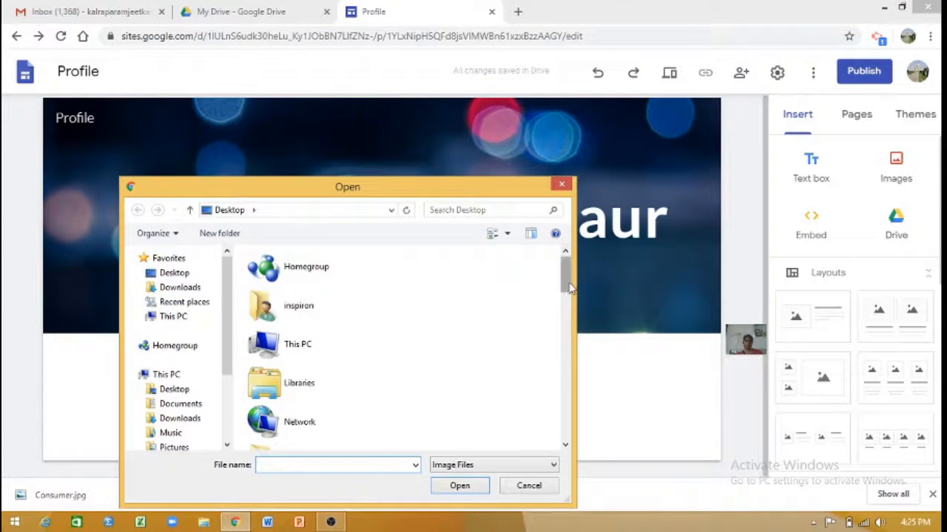
{"action": "scroll", "coordinate": [565, 309], "scroll_direction": "down", "scroll_amount": 4}
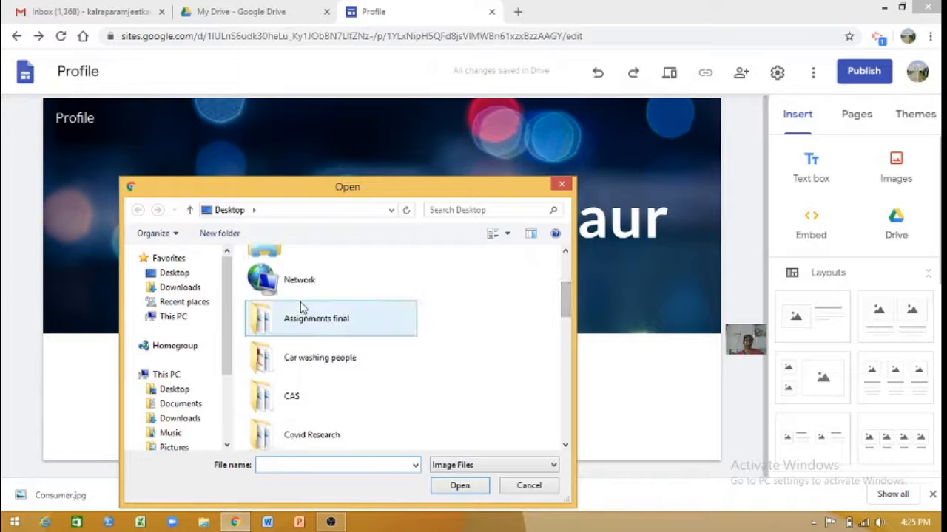
{"action": "left_click", "coordinate": [560, 186]}
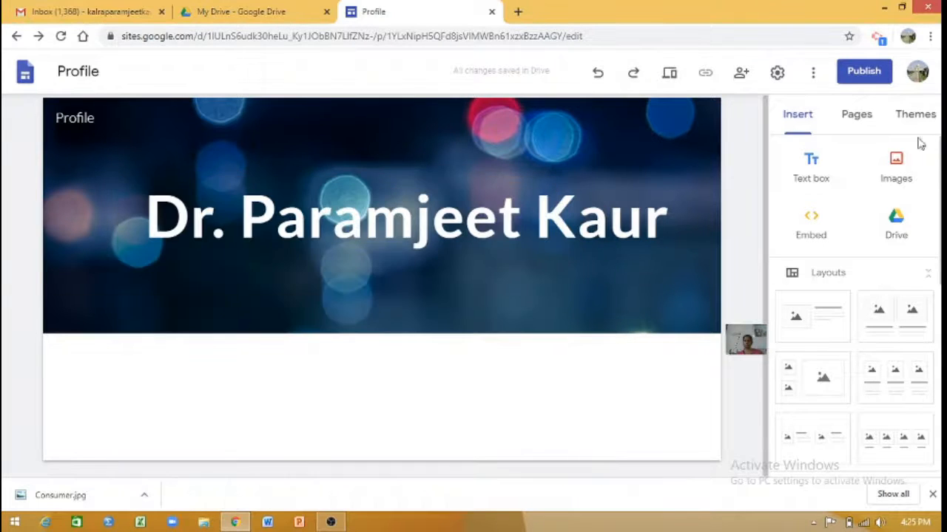
Insert the "It is very simple to be happy" quote image dated Dec 10, 2019 from Google Photos.
{"action": "left_click", "coordinate": [915, 152]}
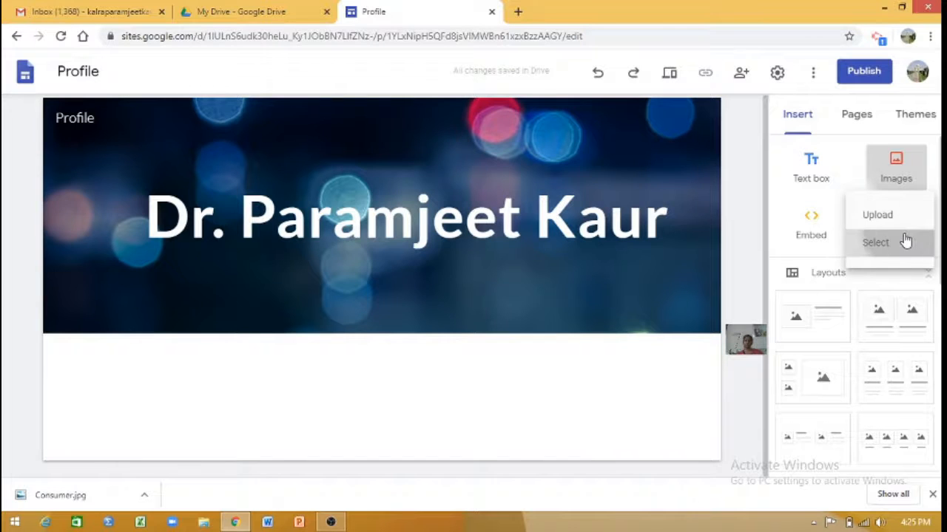
{"action": "left_click", "coordinate": [904, 235]}
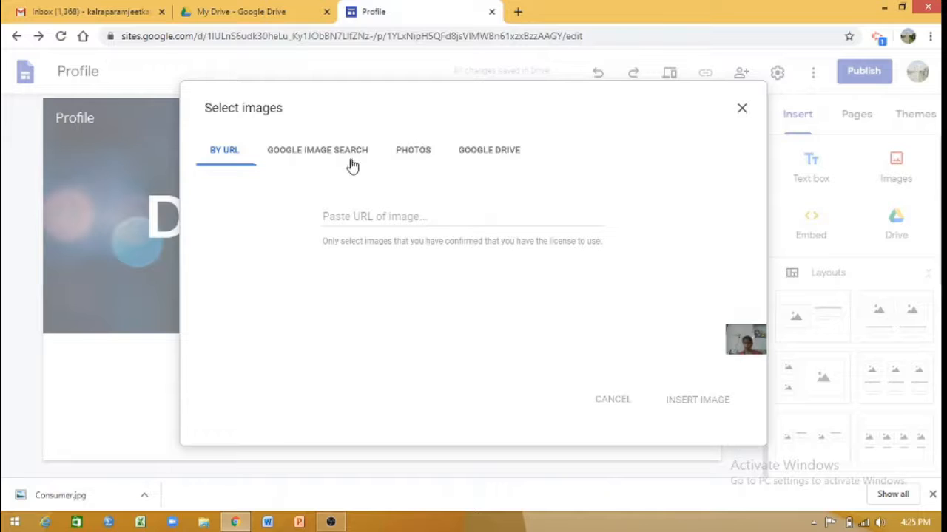
{"action": "left_click", "coordinate": [412, 157]}
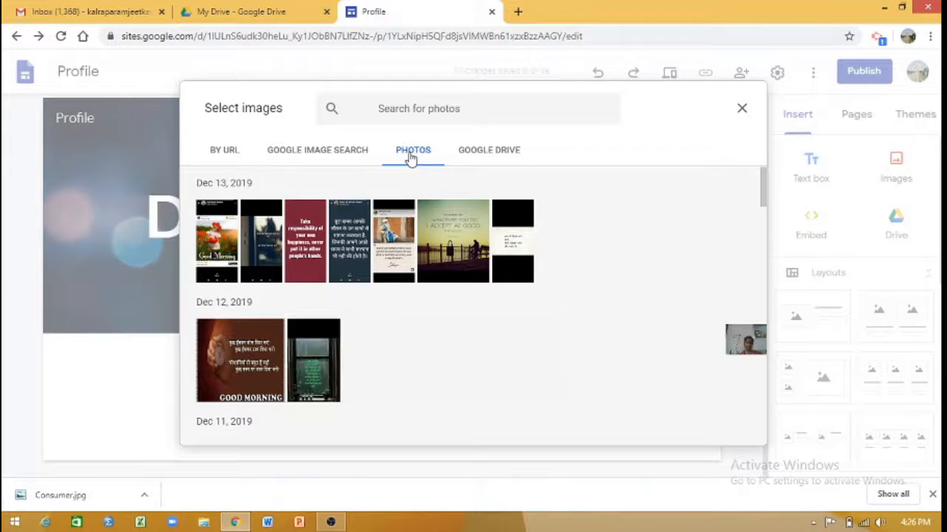
{"action": "left_click_drag", "start_coordinate": [765, 185], "coordinate": [763, 248]}
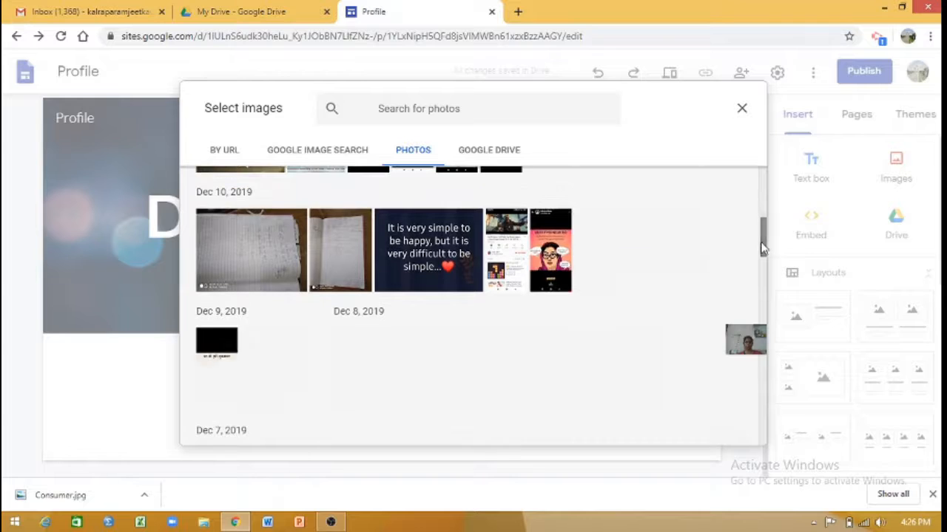
{"action": "left_click", "coordinate": [454, 252]}
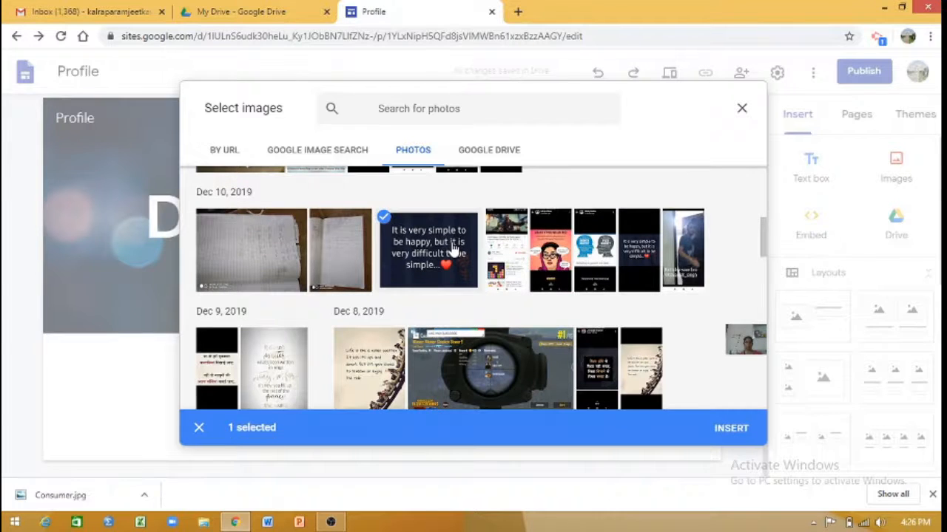
{"action": "left_click", "coordinate": [731, 429]}
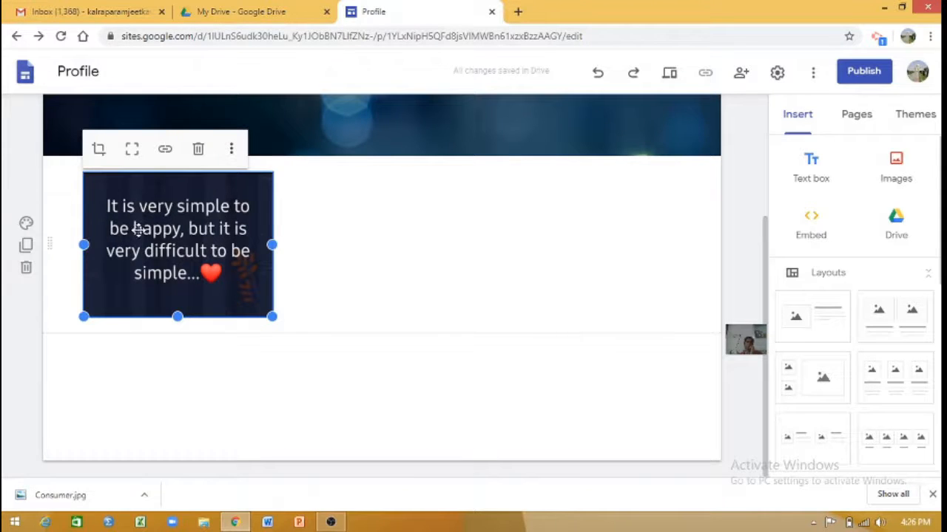
Widen the quote image below the header by about a quarter and deselect it.
{"action": "left_click", "coordinate": [329, 267]}
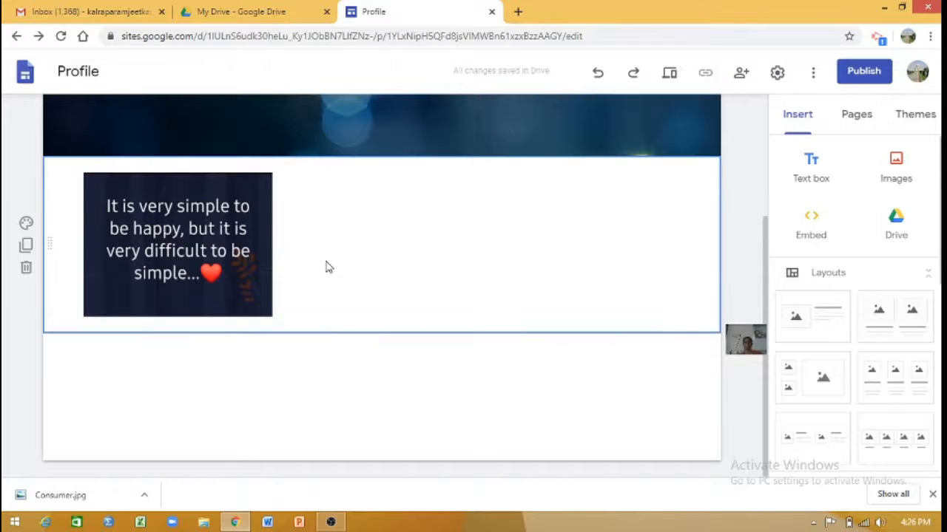
{"action": "left_click", "coordinate": [266, 242]}
{"action": "left_click_drag", "start_coordinate": [271, 240], "coordinate": [329, 262]}
{"action": "left_click", "coordinate": [488, 264]}
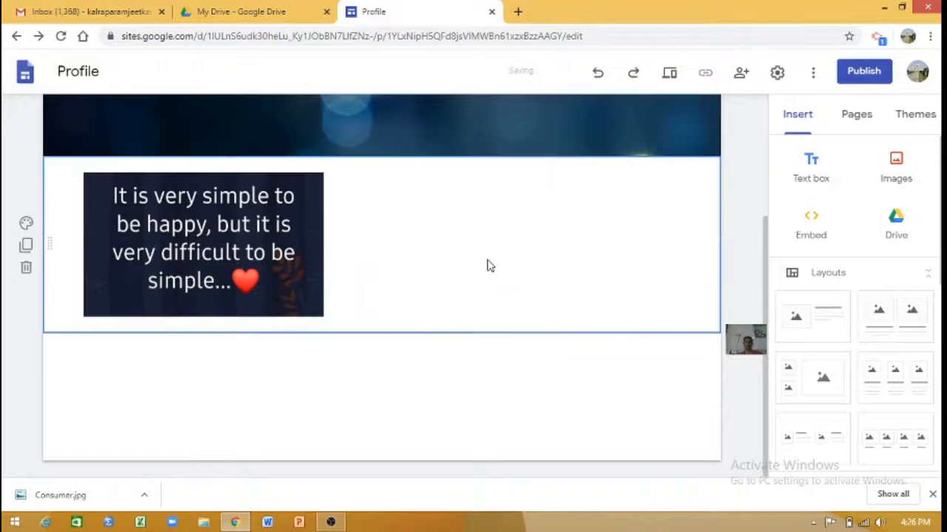
Add a text box below the quote image with the lines "Assistant professor", "Commerce" and "Institution".
{"action": "left_click", "coordinate": [803, 172]}
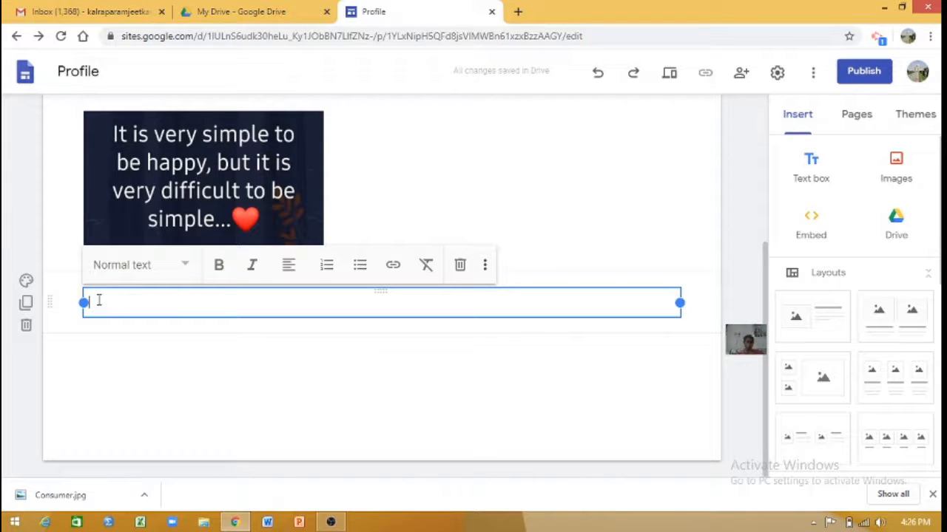
{"action": "type", "text": "Assistant pro"}
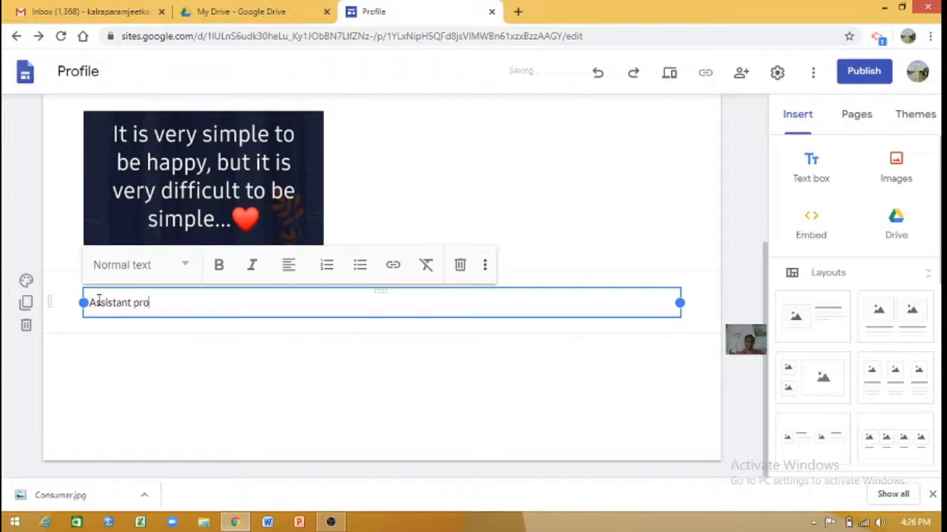
{"action": "type", "text": "fessor"}
{"action": "key", "text": "Return"}
{"action": "type", "text": "Commerce"}
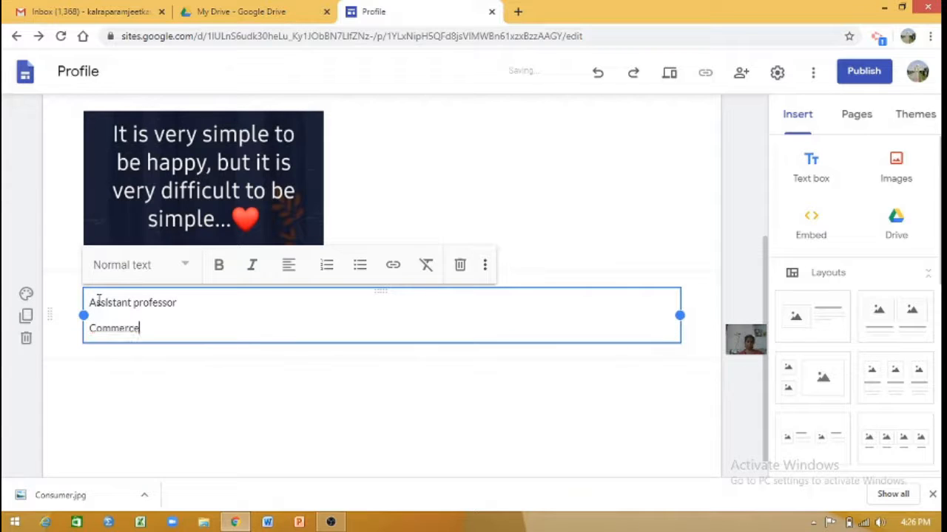
{"action": "key", "text": "Return"}
{"action": "type", "text": "I"}
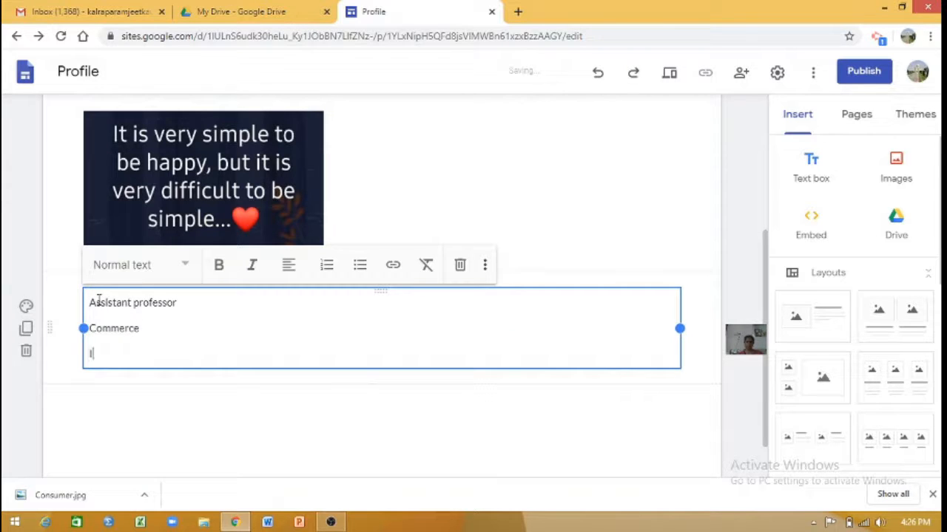
{"action": "type", "text": "nstitution"}
{"action": "key", "text": "Return"}
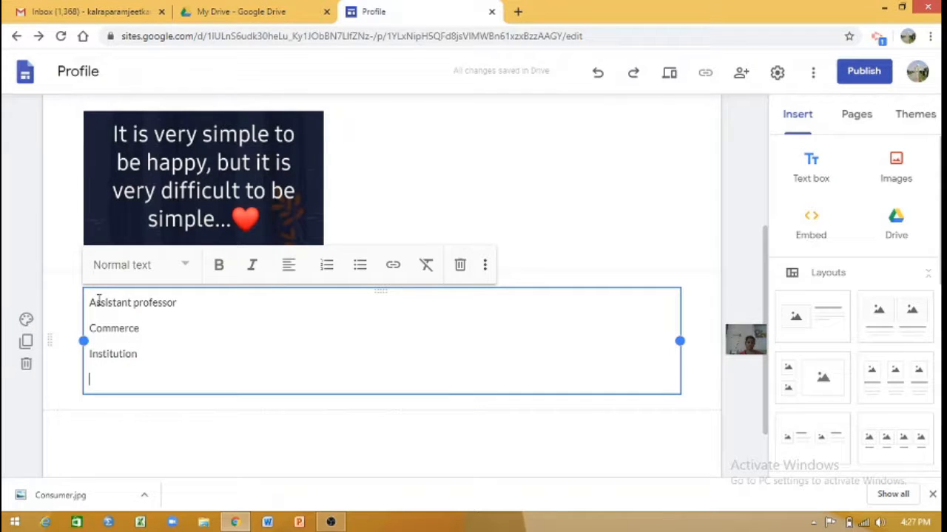
Add the lines "Address of Workplace", "E. mail" and "Mobile" at the end of the profile text box.
{"action": "type", "text": "W"}
{"action": "key", "text": "BackSpace"}
{"action": "type", "text": "Ad"}
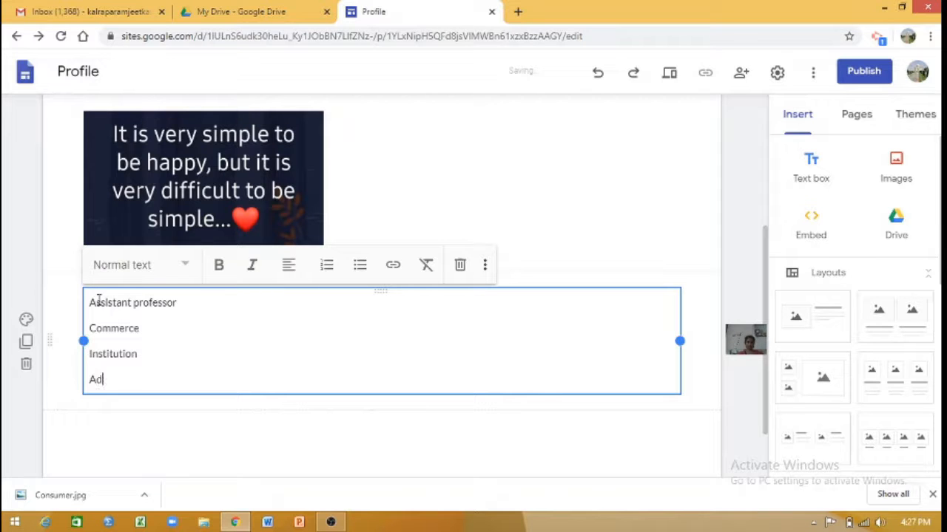
{"action": "type", "text": "dress of Workplace"}
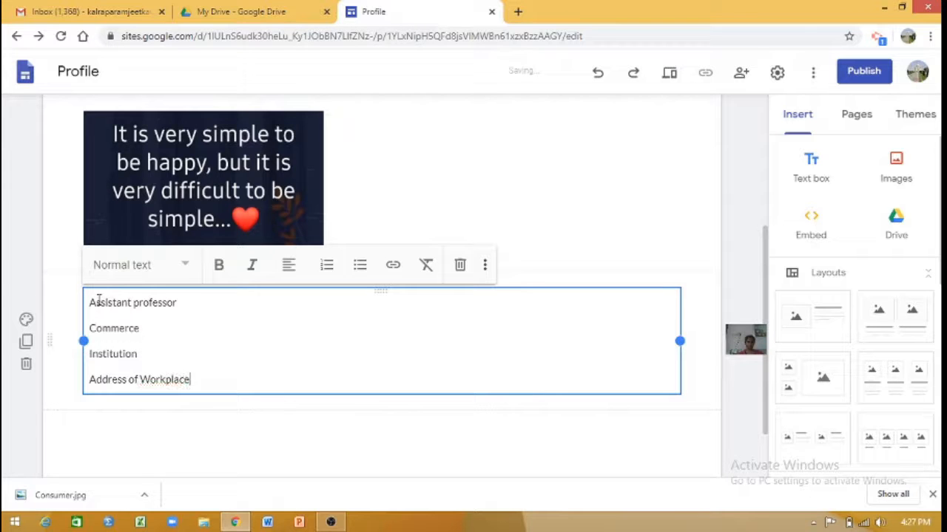
{"action": "key", "text": "Return"}
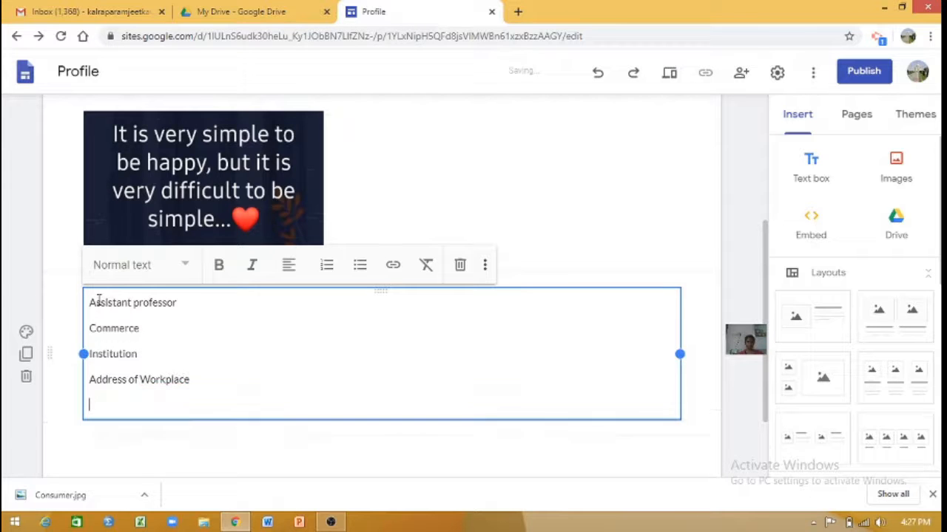
{"action": "type", "text": "E. mail"}
{"action": "key", "text": "Return"}
{"action": "type", "text": "Mo"}
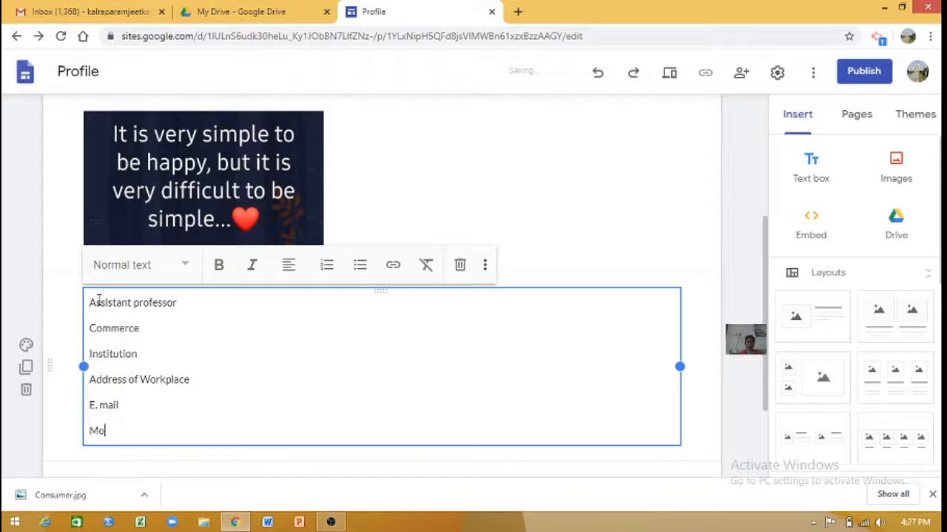
{"action": "type", "text": "bile"}
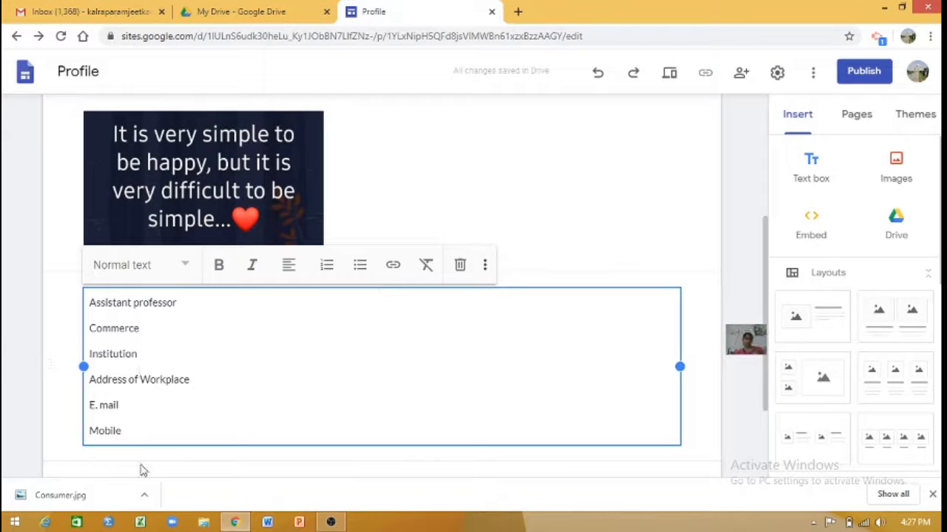
Format all six profile lines as bold italic text in the Subheading style.
{"action": "left_click_drag", "start_coordinate": [124, 431], "coordinate": [77, 302]}
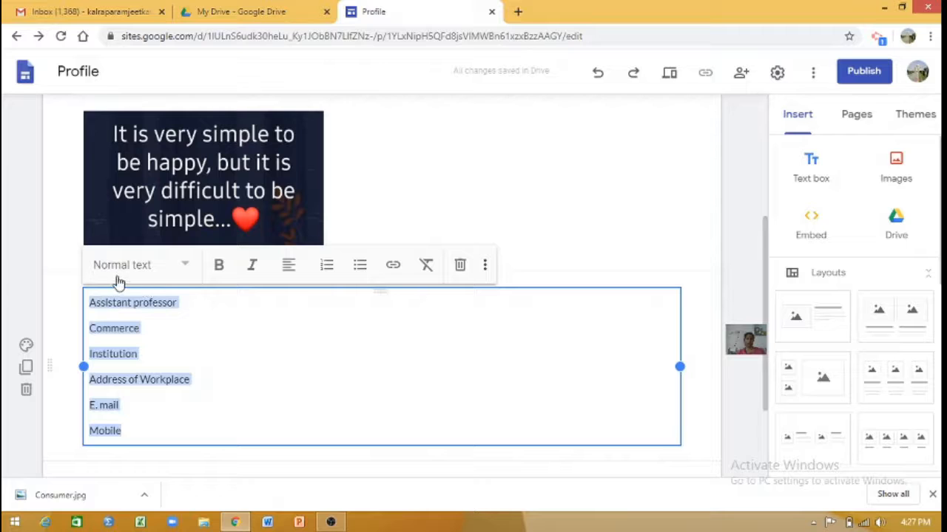
{"action": "left_click", "coordinate": [221, 272]}
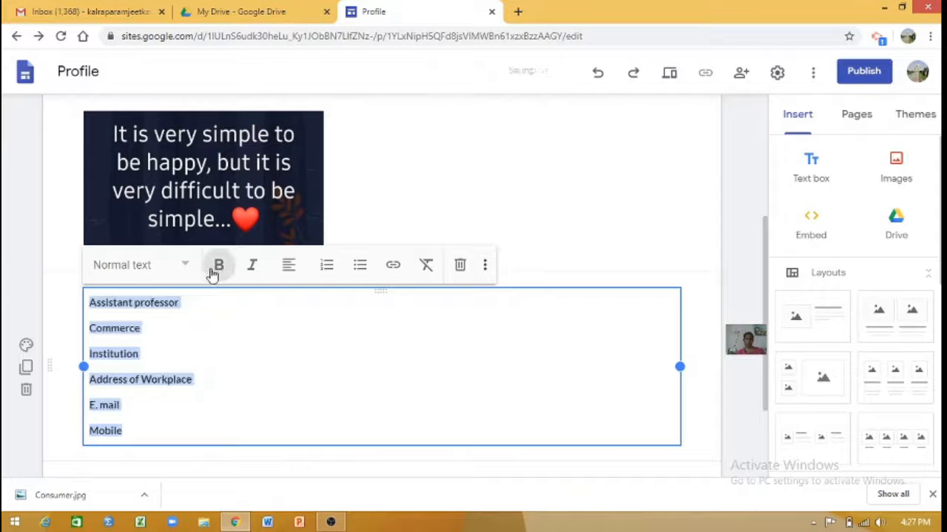
{"action": "left_click", "coordinate": [190, 275]}
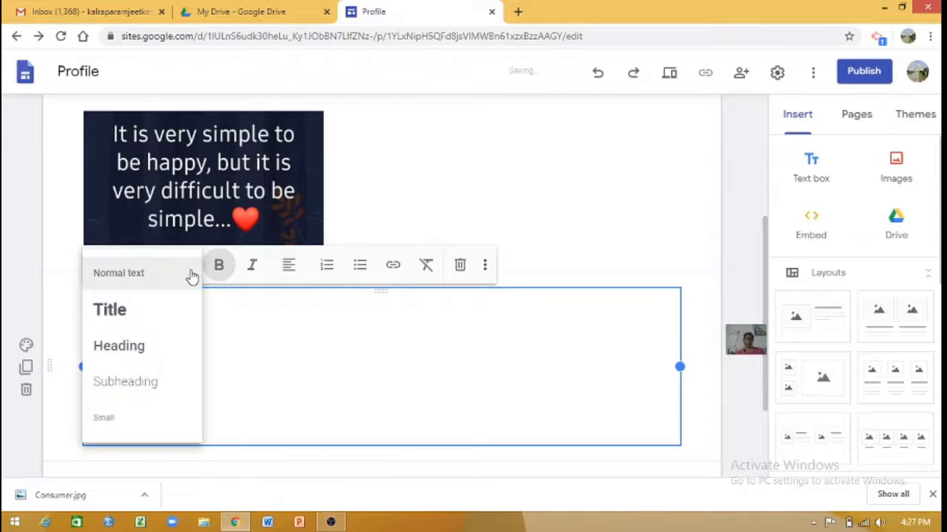
{"action": "left_click", "coordinate": [153, 352]}
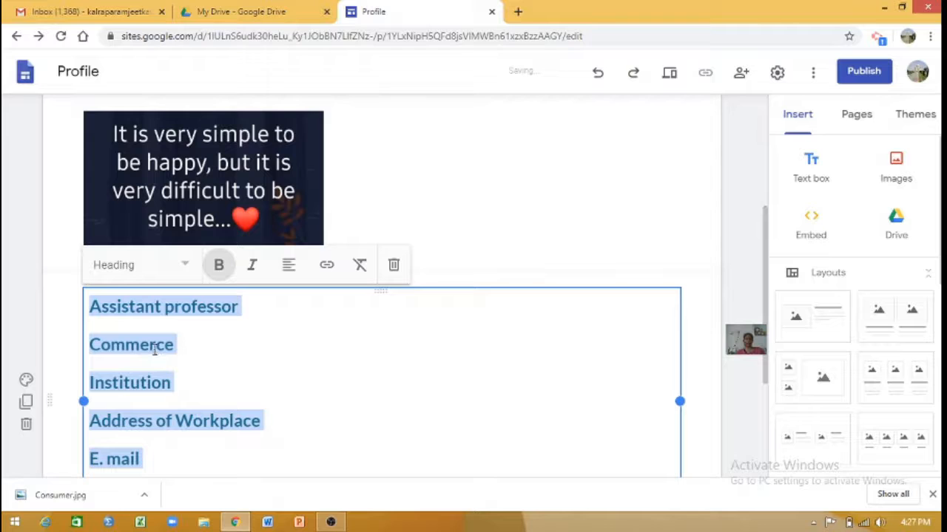
{"action": "left_click", "coordinate": [190, 275]}
{"action": "left_click", "coordinate": [145, 393]}
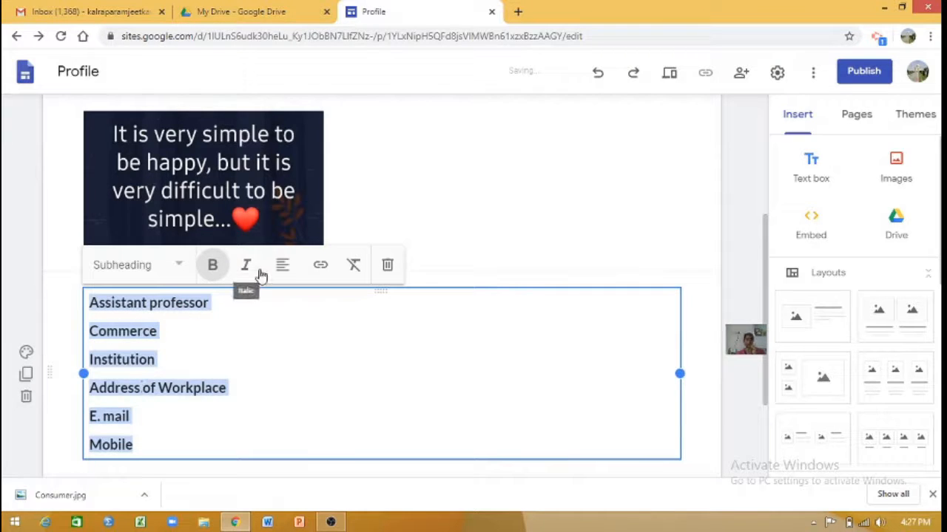
{"action": "left_click", "coordinate": [261, 275]}
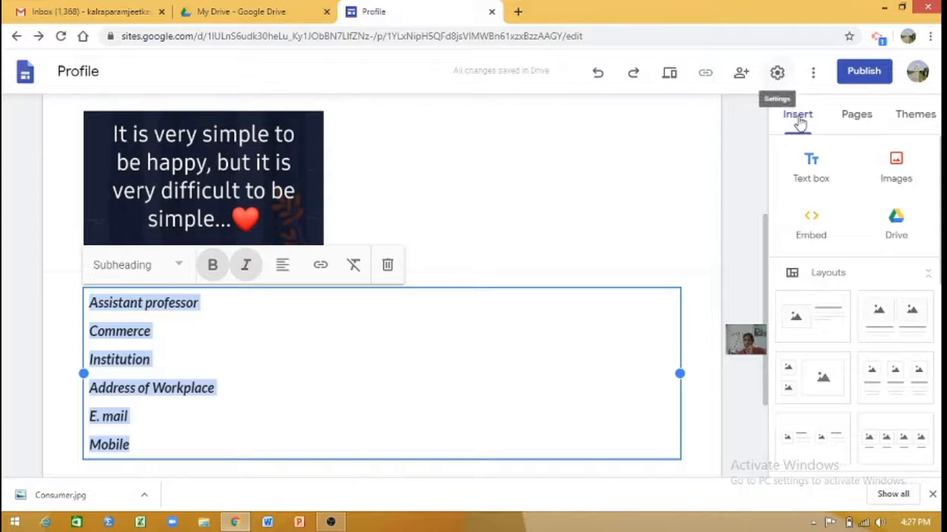
Try the pink, teal and purple colours of the Simple theme and set its colour to black.
{"action": "left_click", "coordinate": [929, 120]}
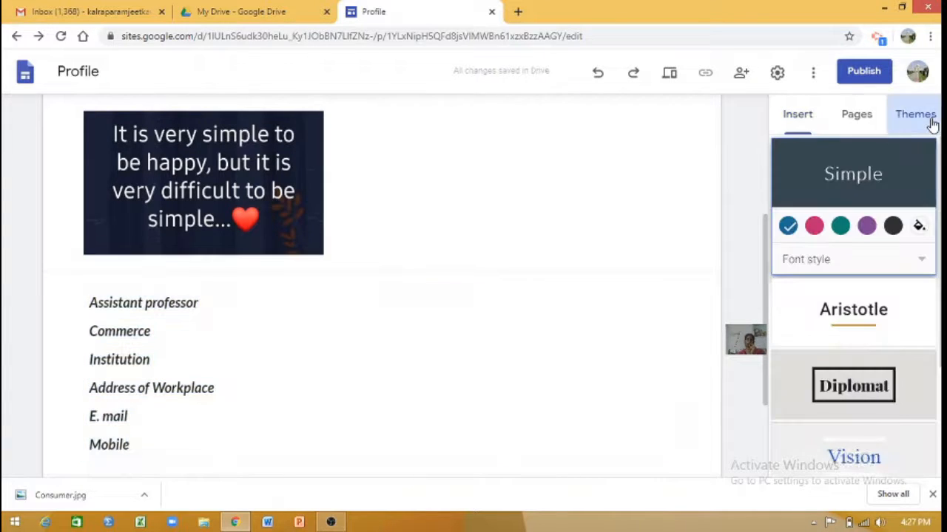
{"action": "left_click", "coordinate": [815, 227]}
{"action": "left_click", "coordinate": [840, 226]}
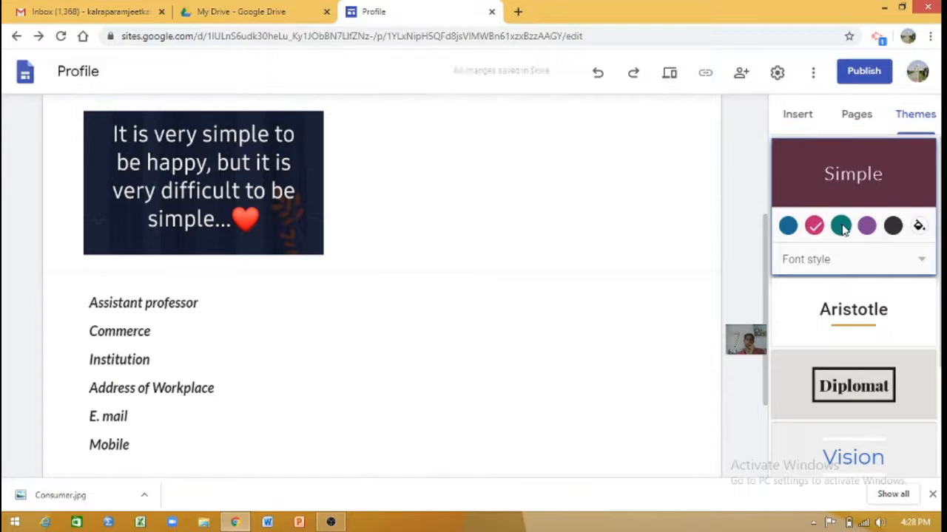
{"action": "left_click", "coordinate": [866, 226]}
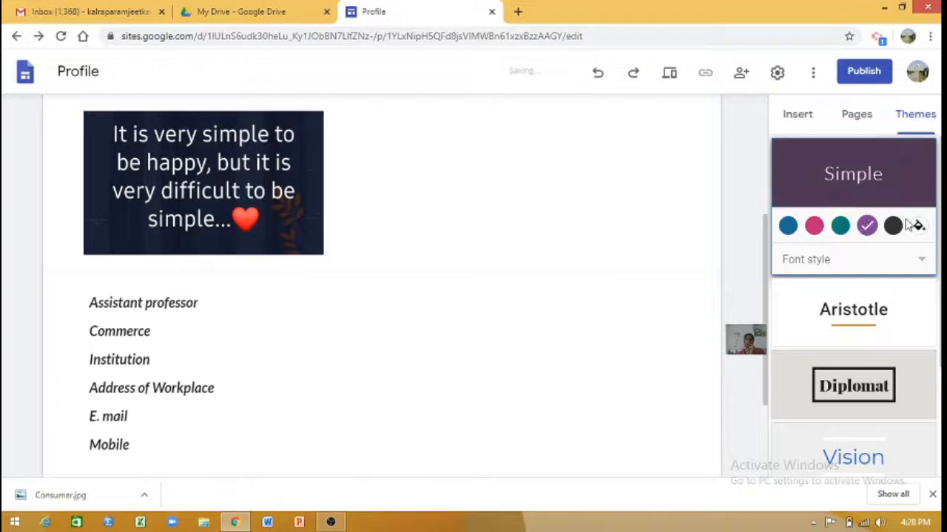
{"action": "left_click", "coordinate": [895, 226]}
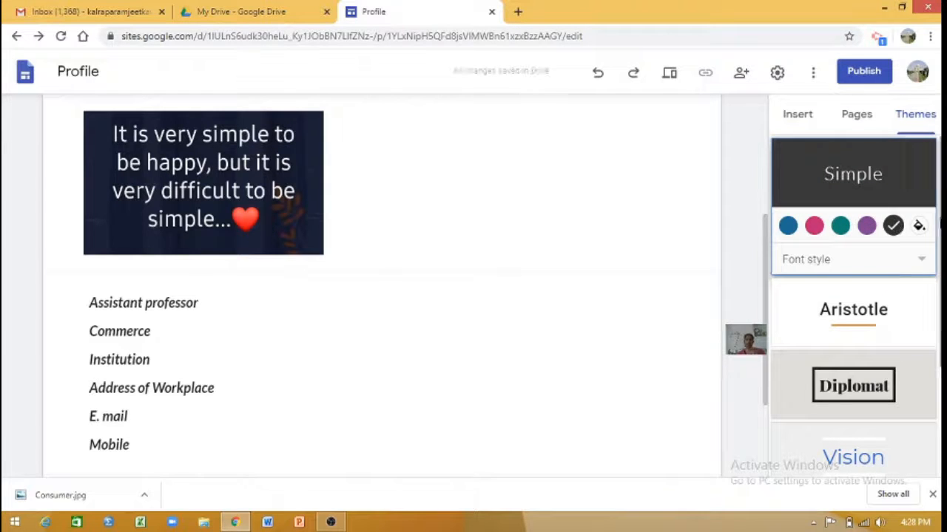
Try the Impression, Level, Vision, Diplomat and Aristotle themes on the page and return to the Simple theme.
{"action": "scroll", "coordinate": [895, 226], "scroll_direction": "down", "scroll_amount": 3}
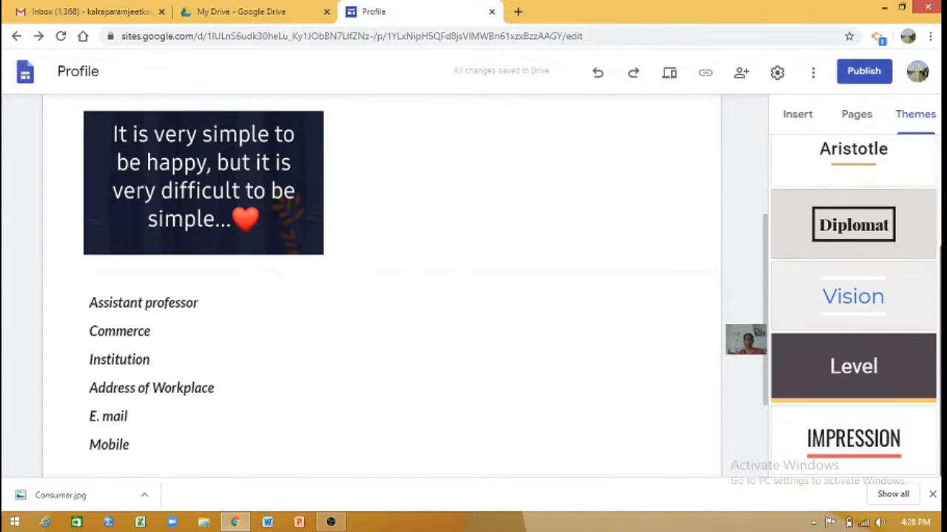
{"action": "left_click", "coordinate": [871, 453]}
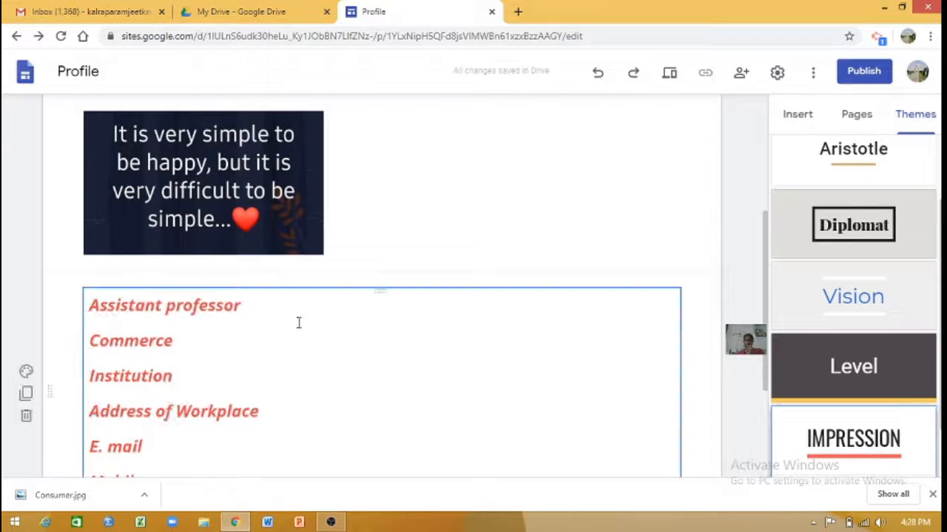
{"action": "left_click", "coordinate": [804, 359]}
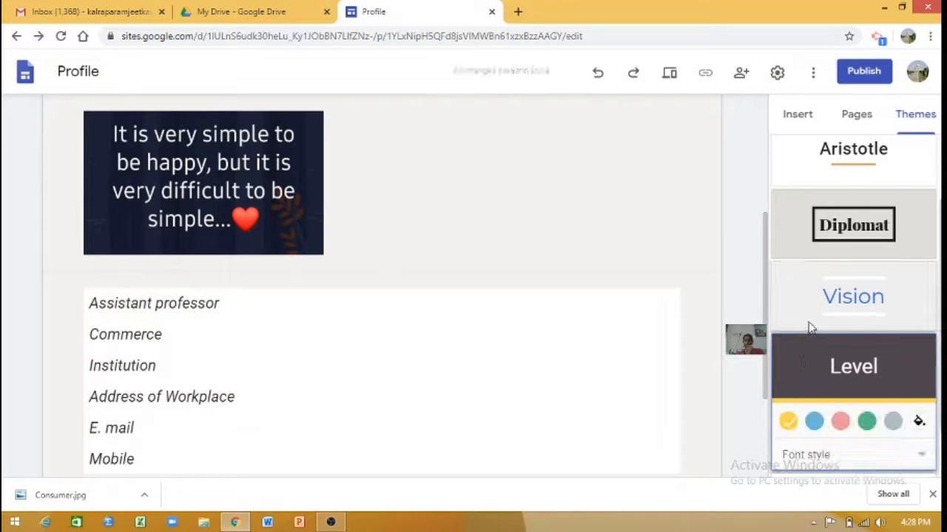
{"action": "left_click", "coordinate": [809, 321]}
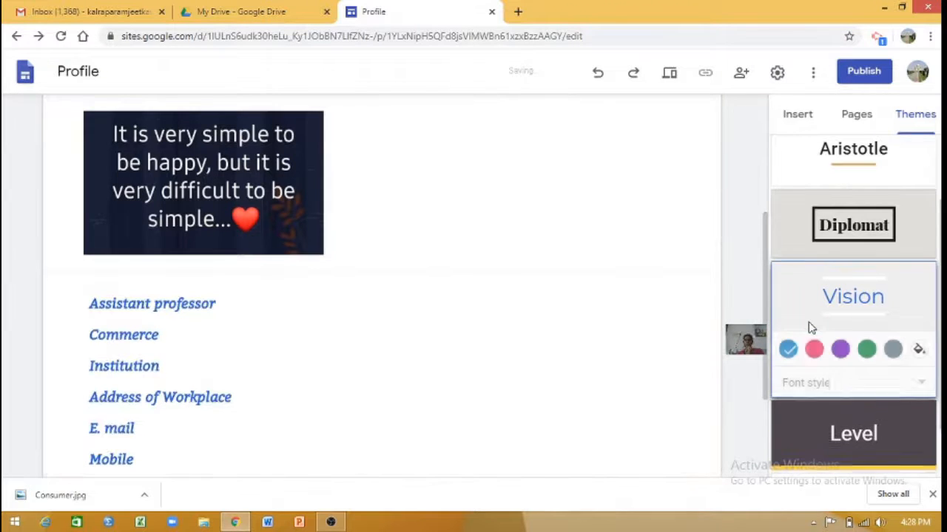
{"action": "left_click", "coordinate": [818, 252]}
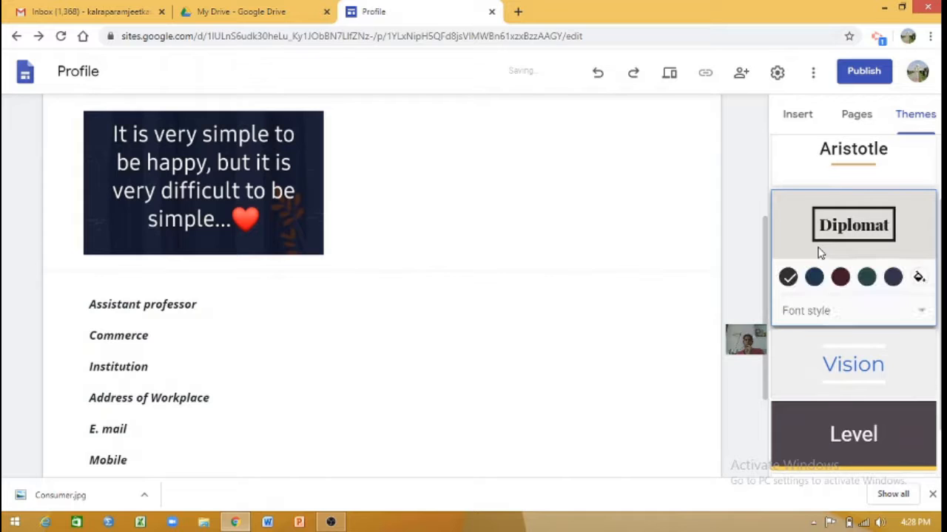
{"action": "scroll", "coordinate": [852, 296], "scroll_direction": "up", "scroll_amount": 2}
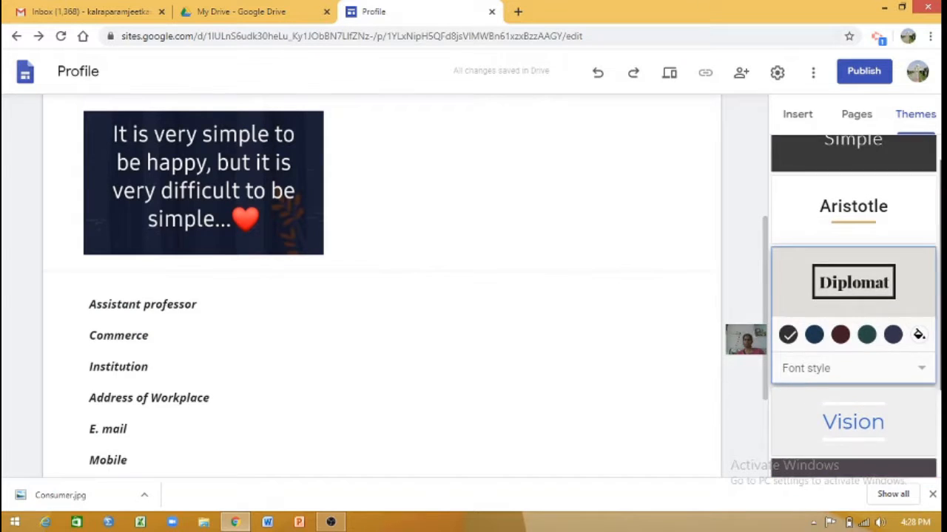
{"action": "left_click", "coordinate": [865, 235]}
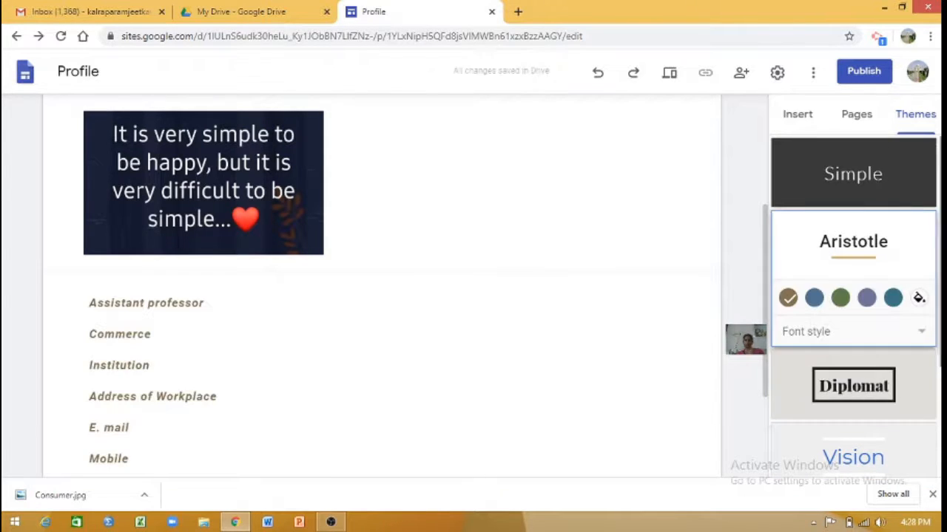
{"action": "left_click", "coordinate": [849, 159]}
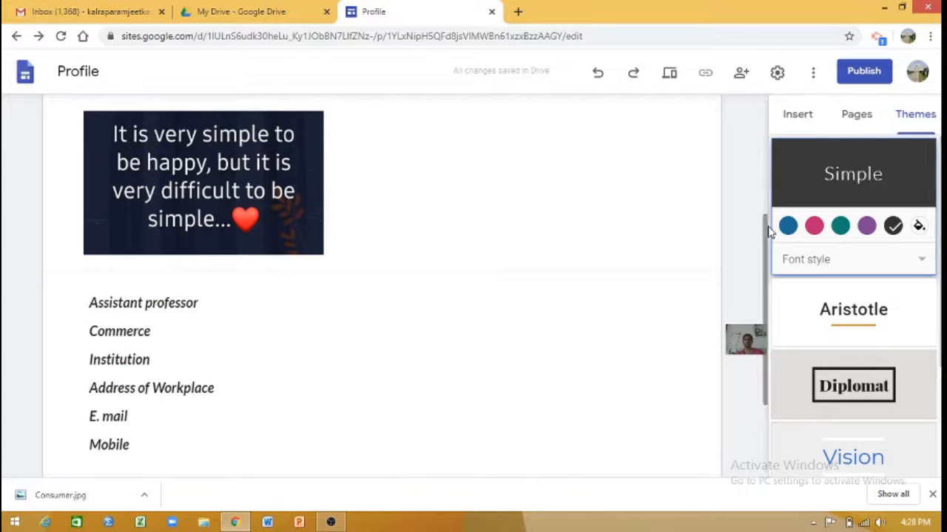
{"action": "left_click_drag", "start_coordinate": [765, 222], "coordinate": [774, 311]}
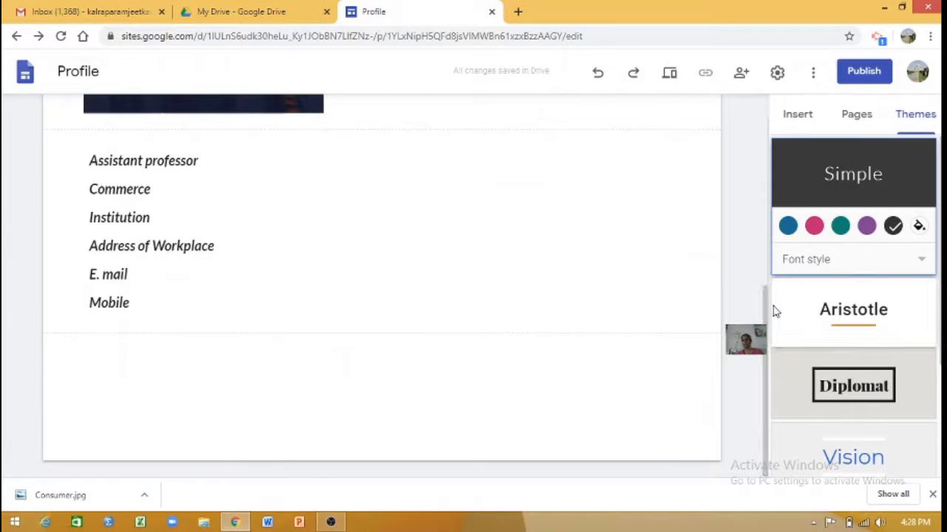
{"action": "left_click", "coordinate": [766, 253]}
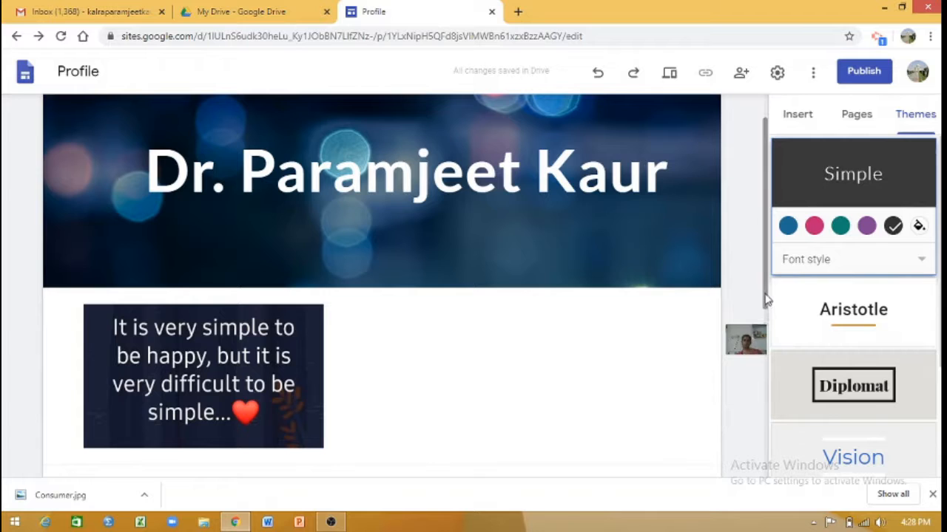
{"action": "left_click_drag", "start_coordinate": [765, 298], "coordinate": [775, 450]}
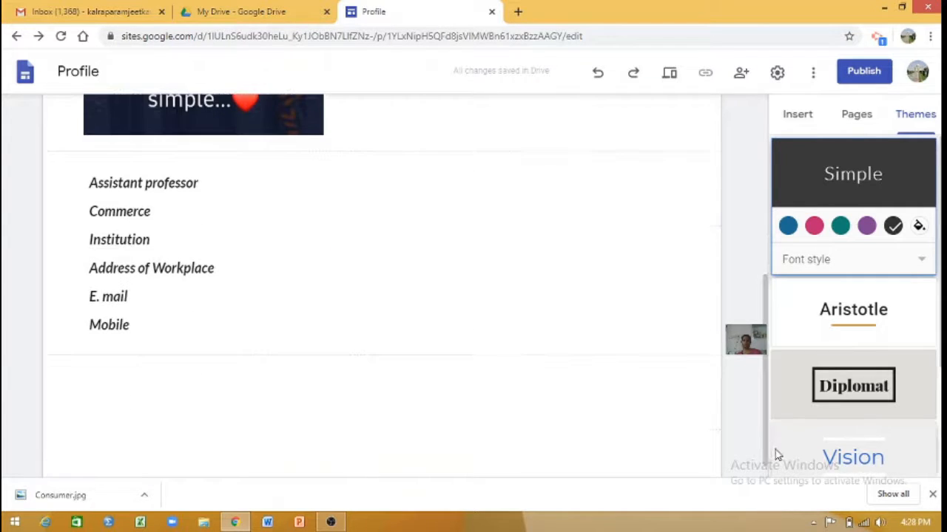
{"action": "left_click", "coordinate": [799, 118]}
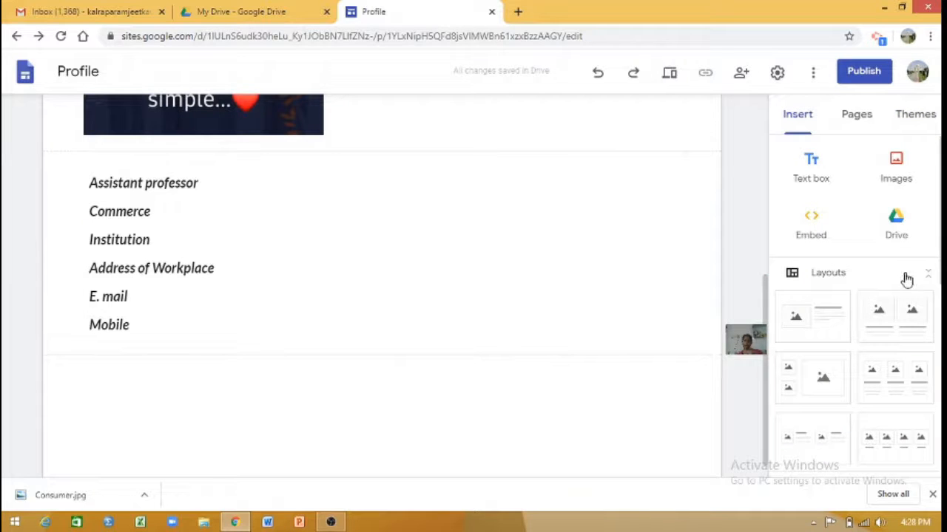
{"action": "scroll", "coordinate": [930, 268], "scroll_direction": "down", "scroll_amount": 5}
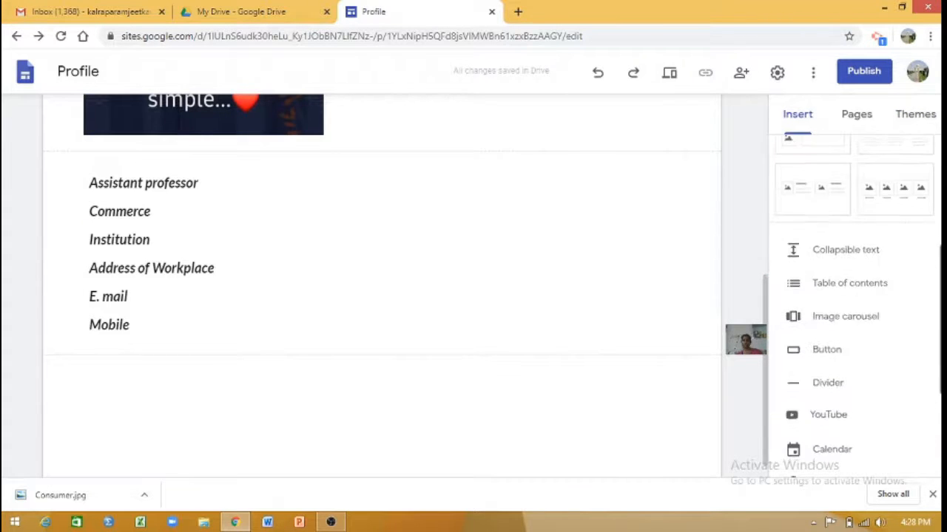
{"action": "scroll", "coordinate": [930, 268], "scroll_direction": "up", "scroll_amount": 5}
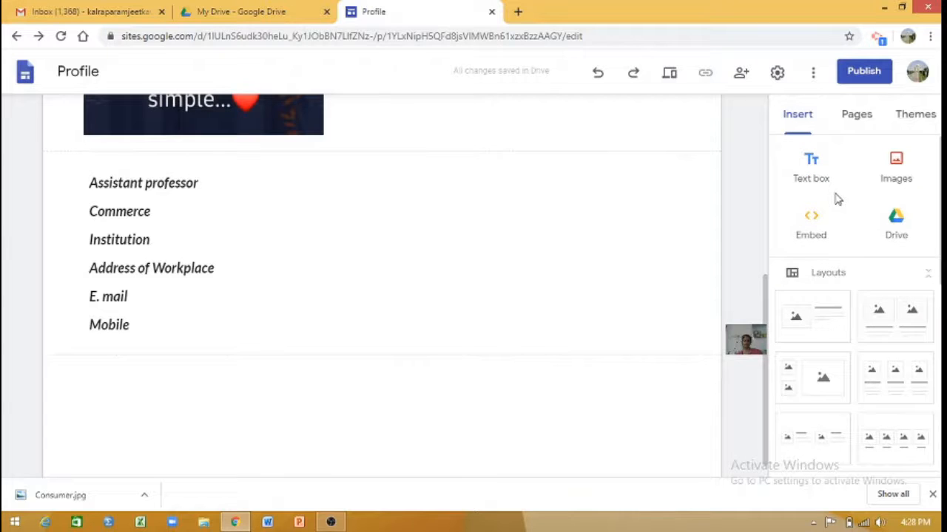
{"action": "scroll", "coordinate": [854, 296], "scroll_direction": "down", "scroll_amount": 3}
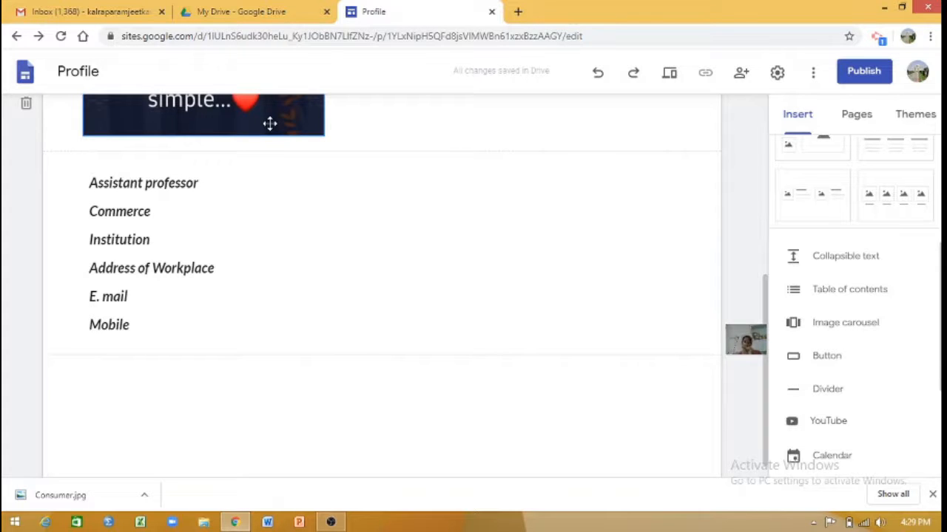
{"action": "left_click", "coordinate": [828, 363]}
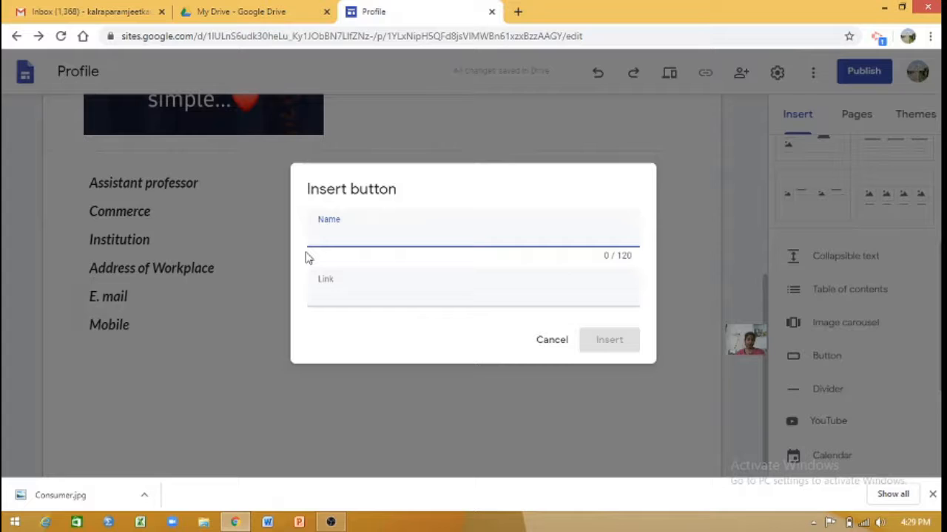
{"action": "type", "text": "Eduvational"}
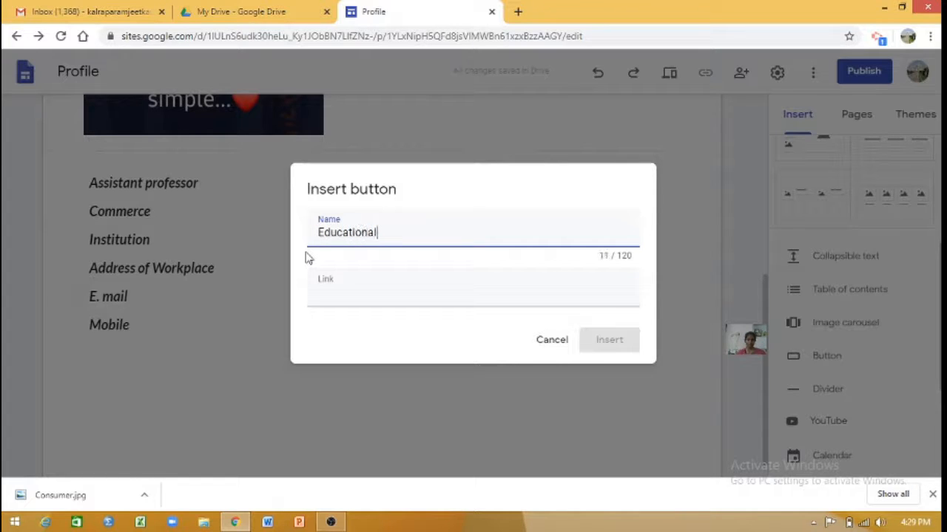
{"action": "type", "text": " Qualifications"}
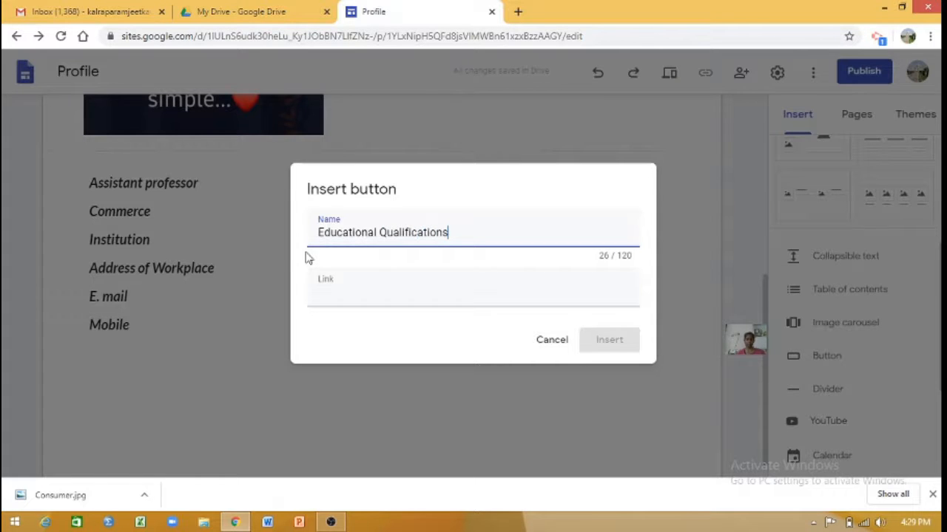
{"action": "left_click", "coordinate": [337, 290]}
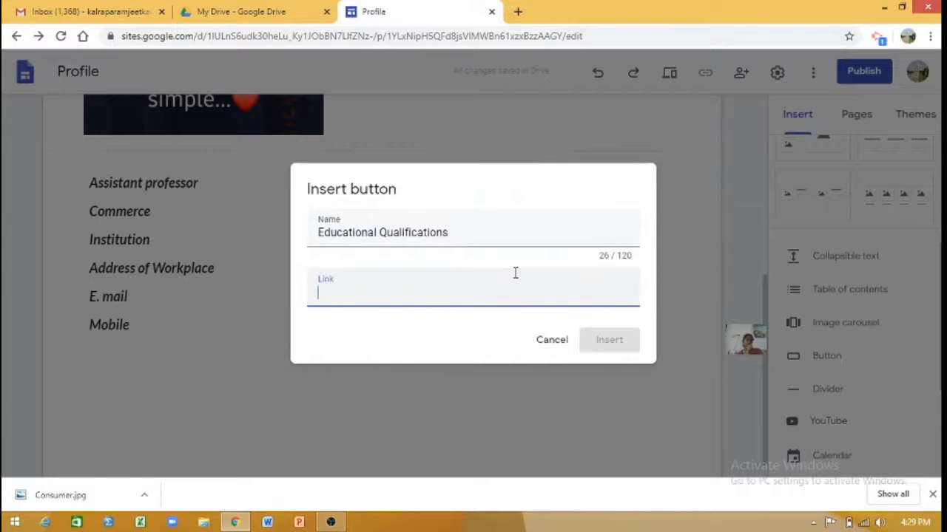
{"action": "left_click", "coordinate": [553, 341]}
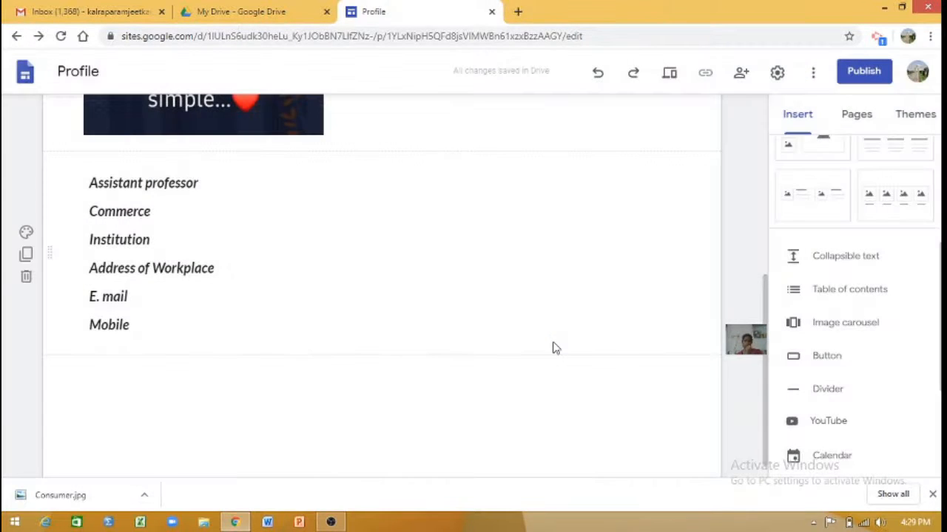
Insert a collapsible text group below the profile details and give it the heading "Educational Qualifications".
{"action": "scroll", "coordinate": [925, 341], "scroll_direction": "down", "scroll_amount": 3}
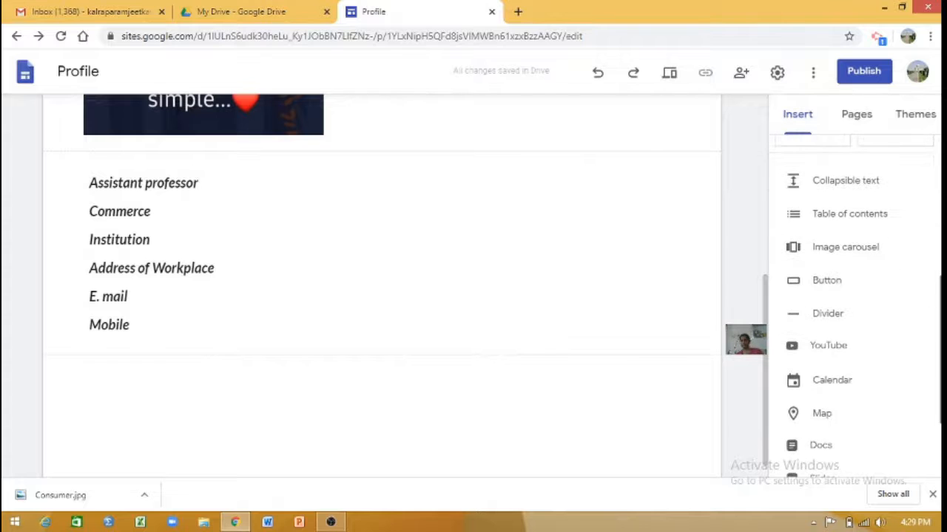
{"action": "left_click_drag", "start_coordinate": [940, 399], "coordinate": [941, 321]}
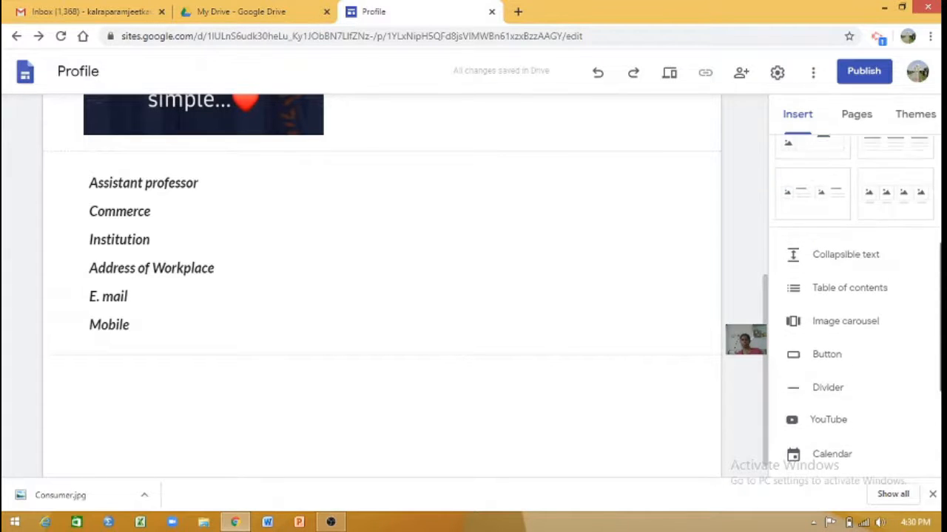
{"action": "left_click", "coordinate": [855, 268]}
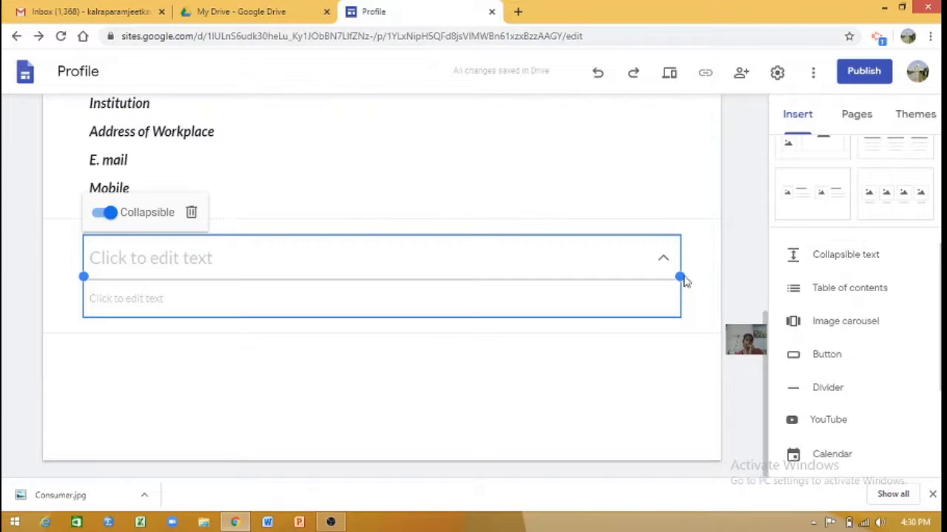
{"action": "left_click", "coordinate": [209, 250]}
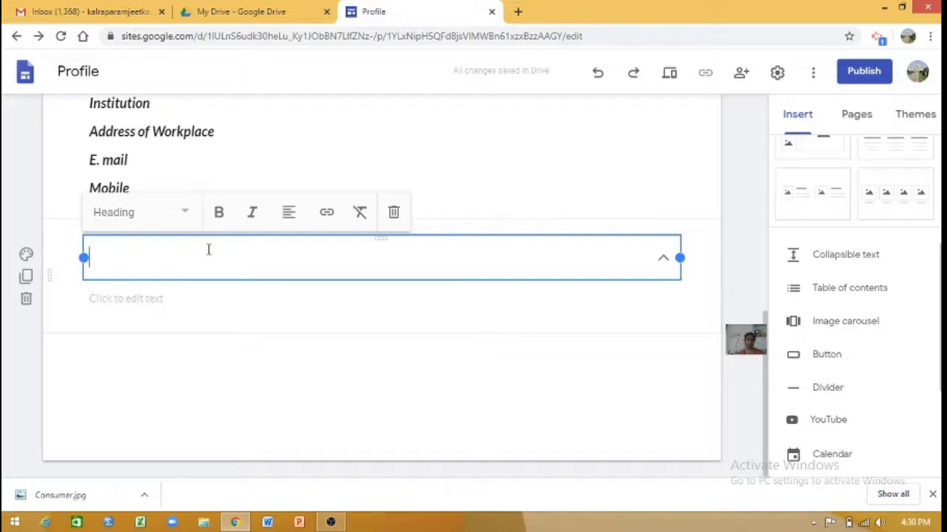
{"action": "type", "text": "Ed"}
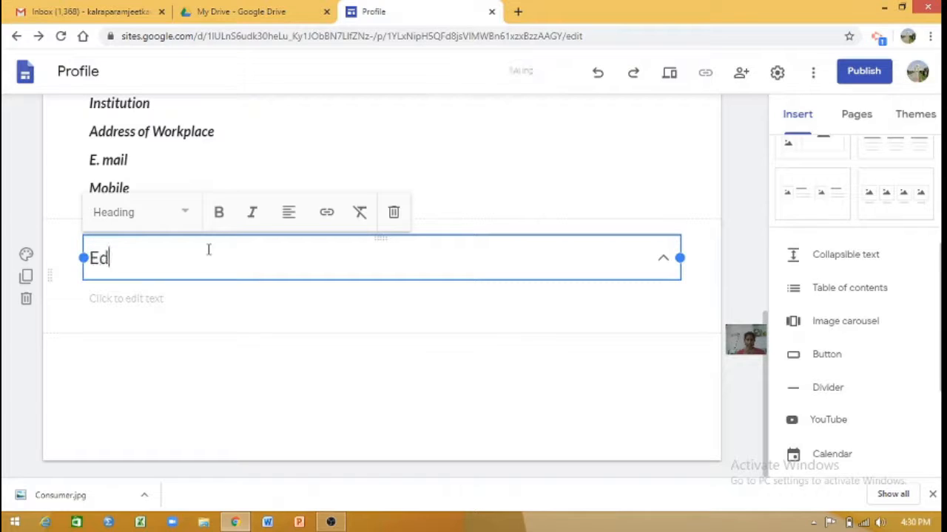
{"action": "type", "text": "ucatio"}
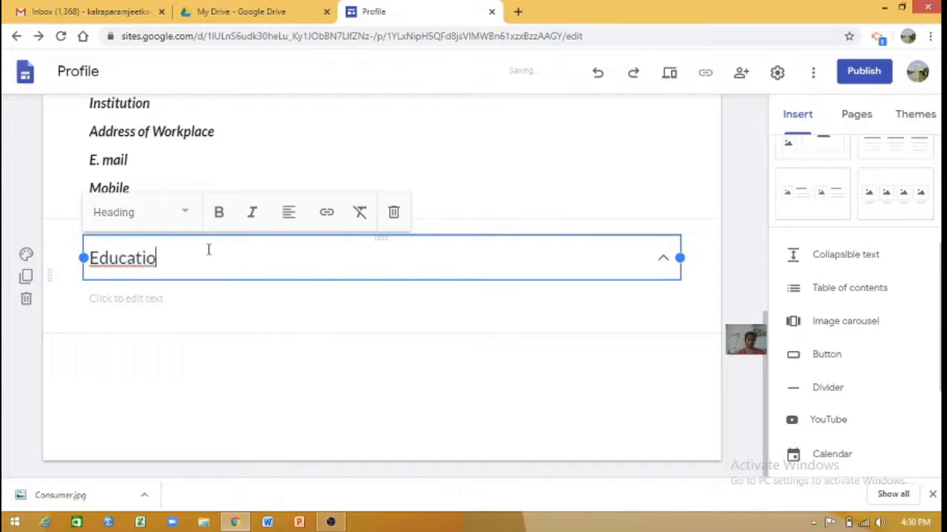
{"action": "type", "text": "nal Qu"}
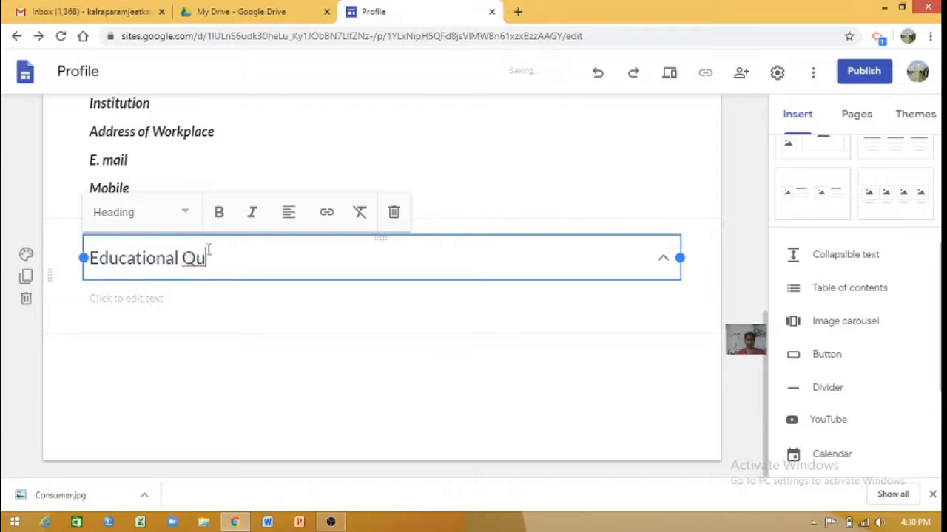
{"action": "type", "text": "alifications"}
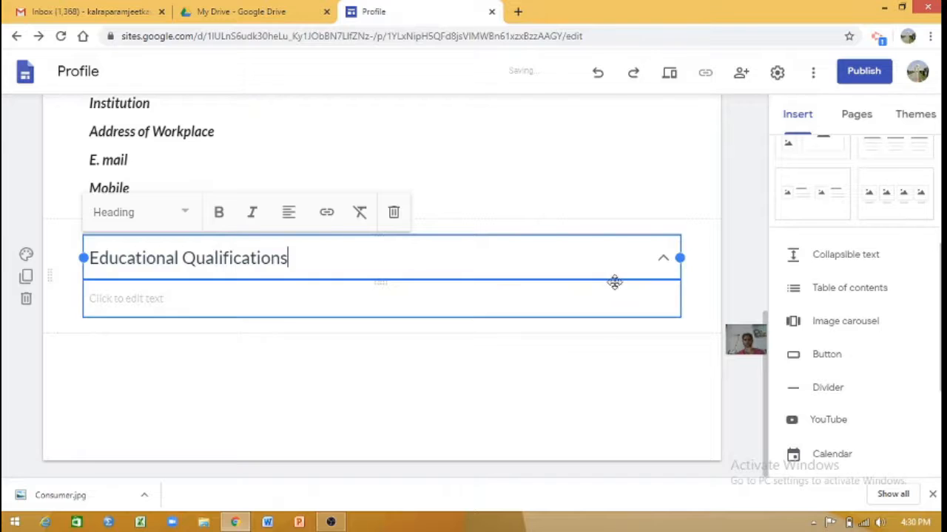
{"action": "left_click", "coordinate": [663, 266]}
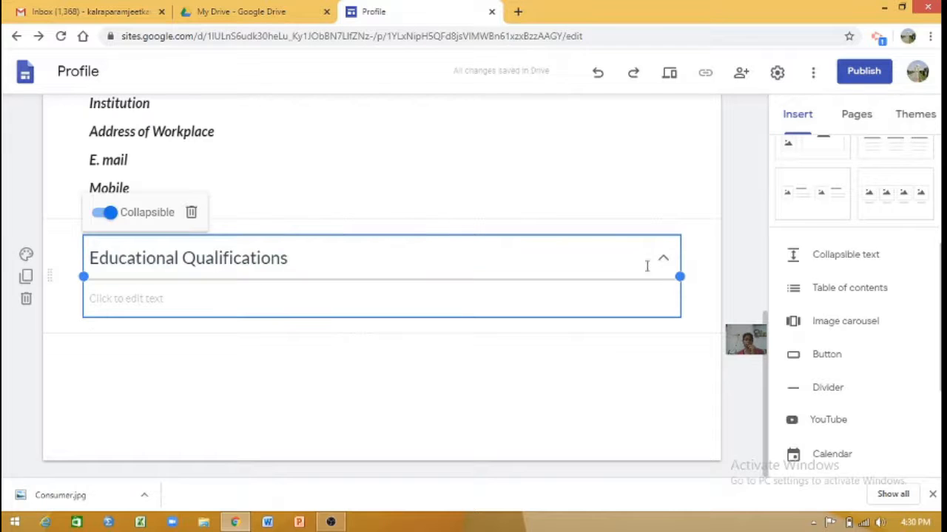
Enter the lines "PhD In Management", "M.Phil in Commerce", "M.Com" and "UGC" in the body of the Educational Qualifications section.
{"action": "left_click", "coordinate": [130, 296]}
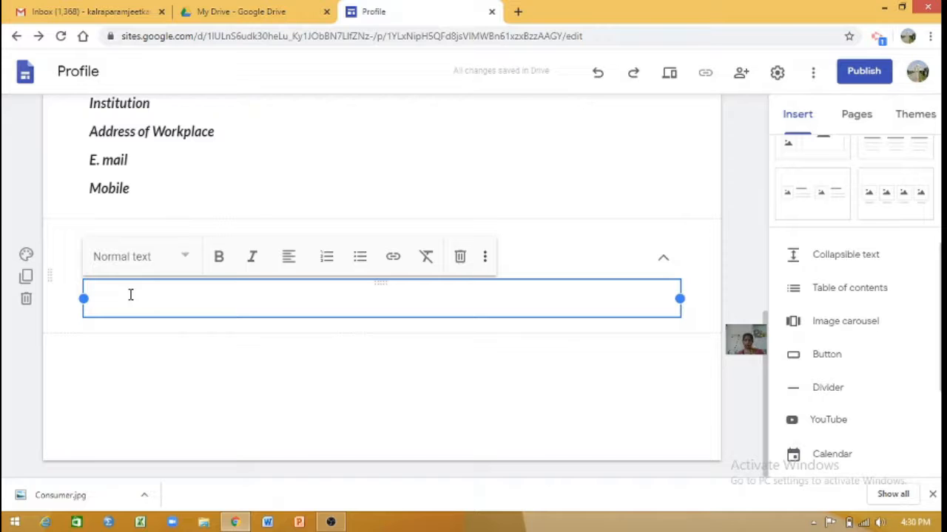
{"action": "type", "text": "PhD"}
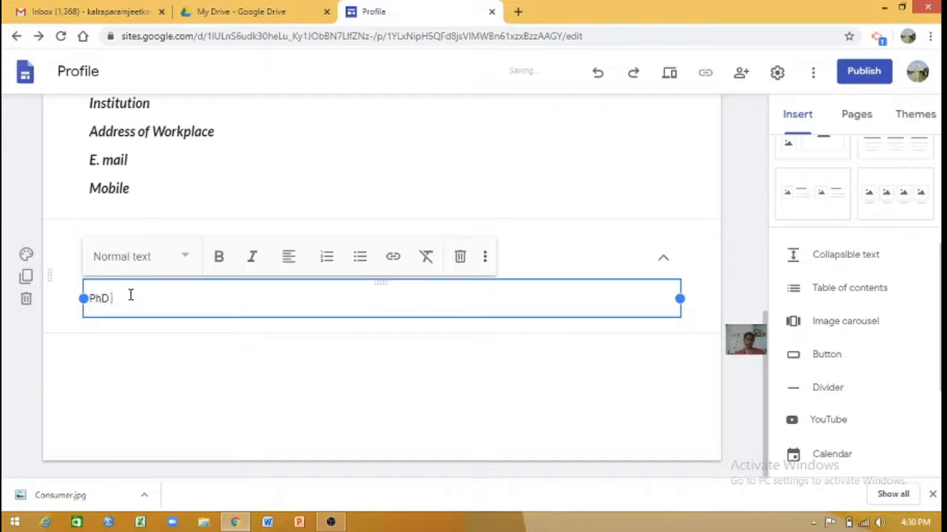
{"action": "type", "text": " In Managemen"}
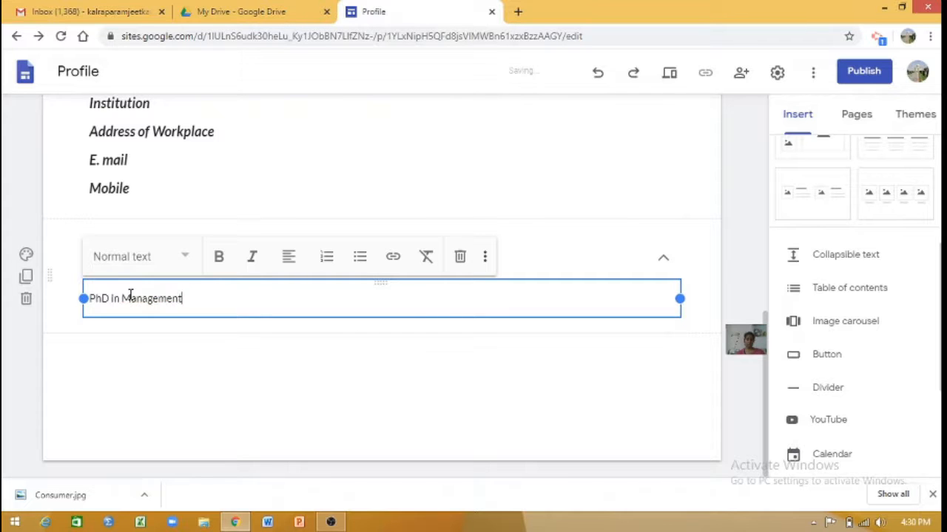
{"action": "type", "text": "t"}
{"action": "key", "text": "Return"}
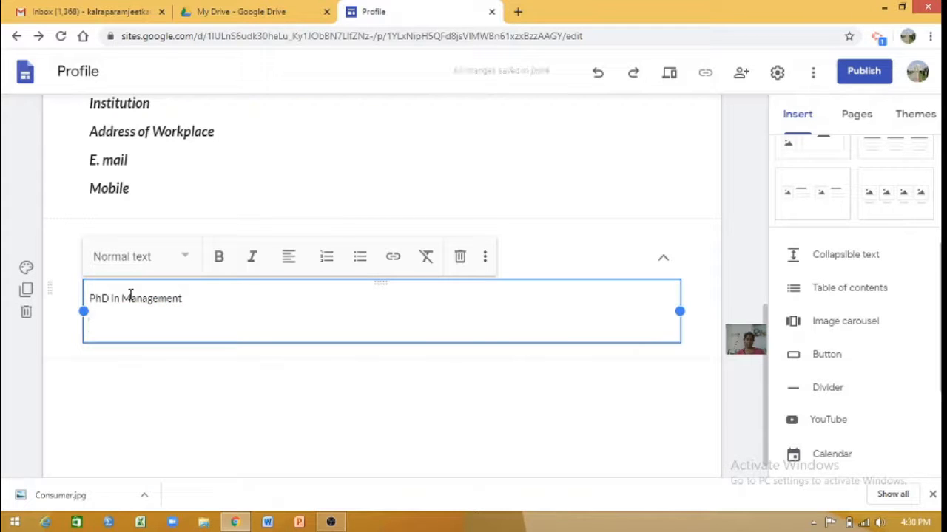
{"action": "type", "text": "M"}
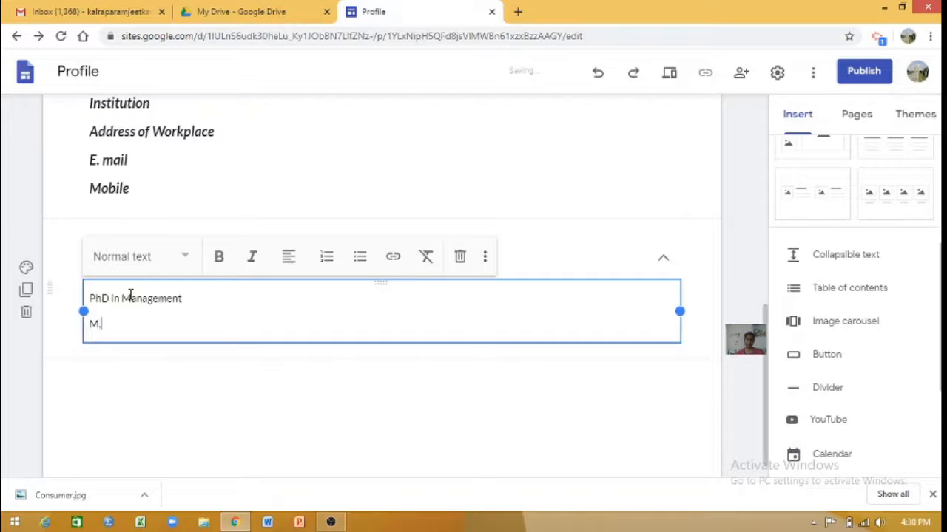
{"action": "type", "text": ".Phil in Commerce"}
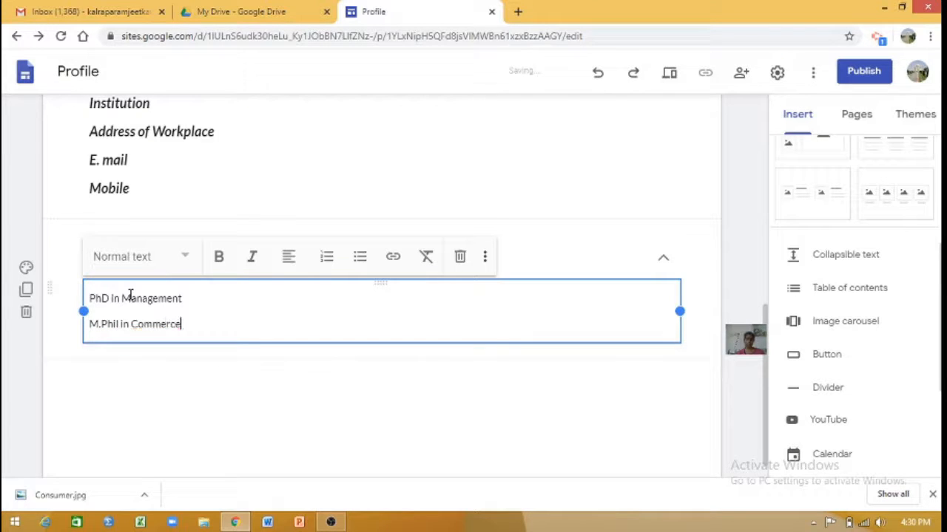
{"action": "key", "text": "Return"}
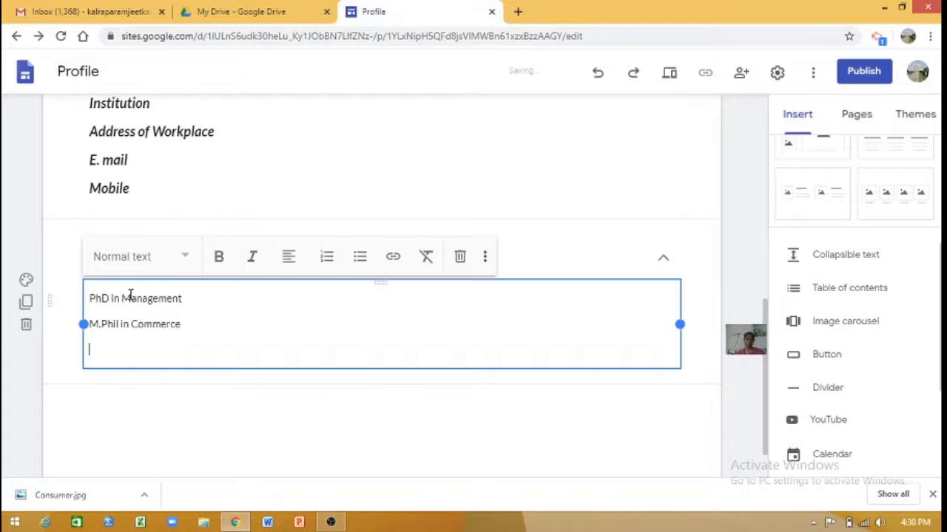
{"action": "type", "text": "M.Com"}
{"action": "key", "text": "Return"}
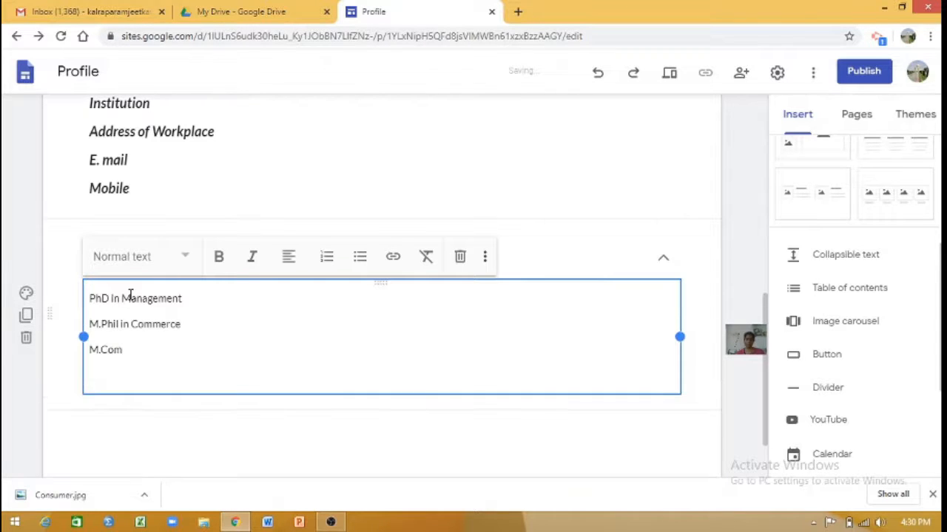
{"action": "type", "text": "UGC"}
Format the four qualification lines as a bulleted list.
{"action": "left_click_drag", "start_coordinate": [133, 386], "coordinate": [85, 298]}
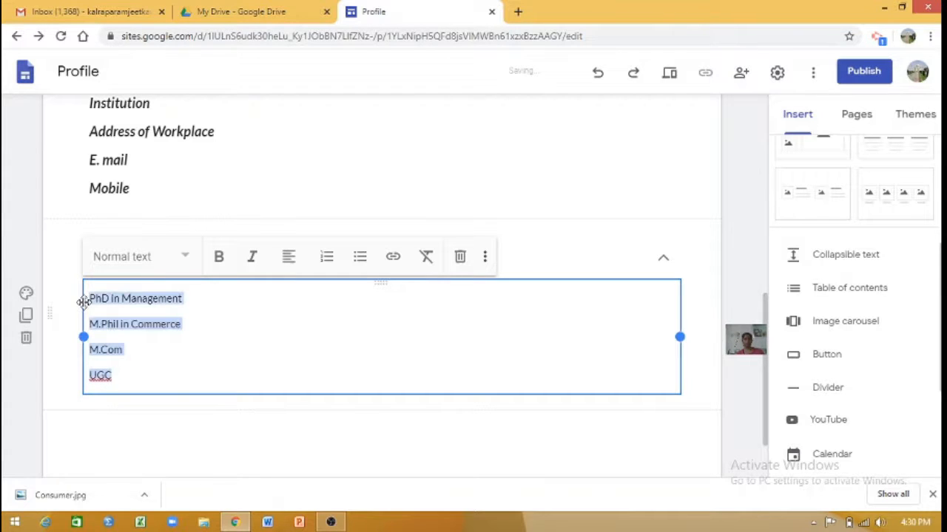
{"action": "left_click", "coordinate": [360, 257]}
{"action": "left_click", "coordinate": [360, 425]}
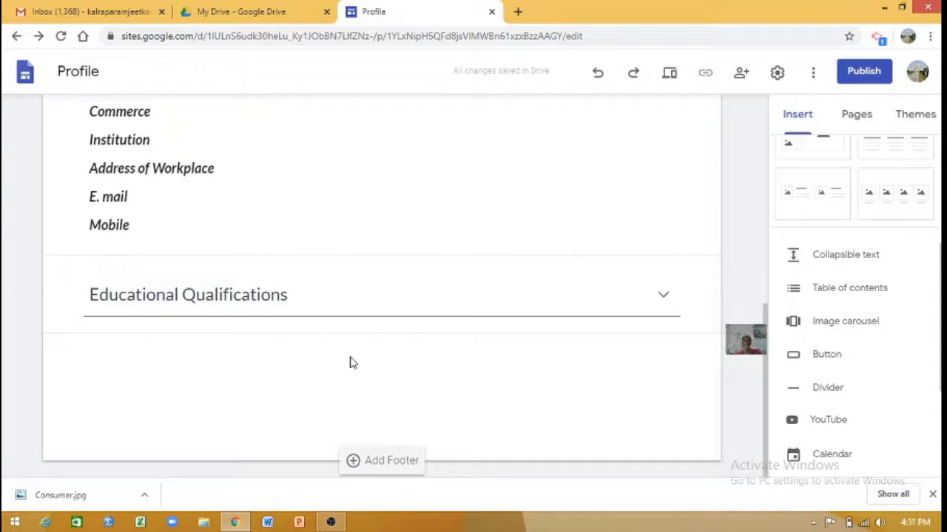
Expand the Educational Qualifications section to check its list, and review the rest of the page up to the header.
{"action": "left_click", "coordinate": [157, 306]}
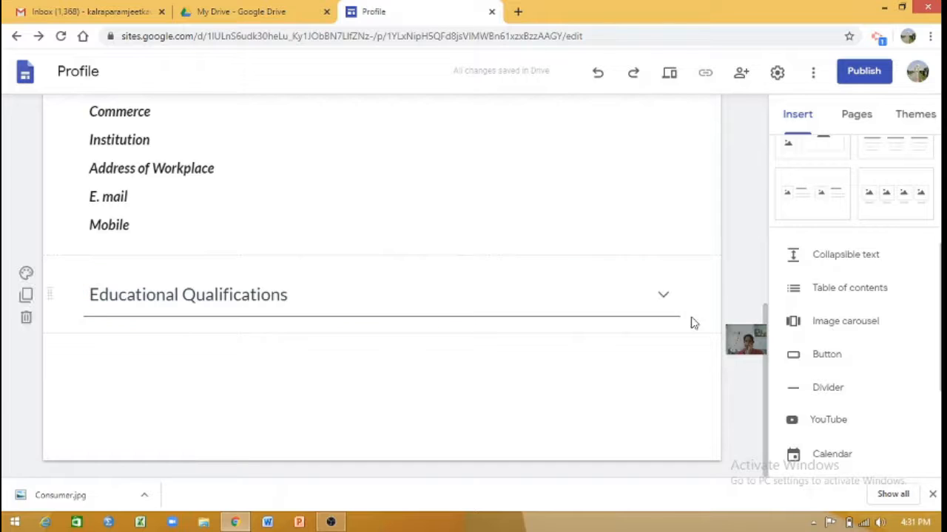
{"action": "left_click", "coordinate": [662, 298]}
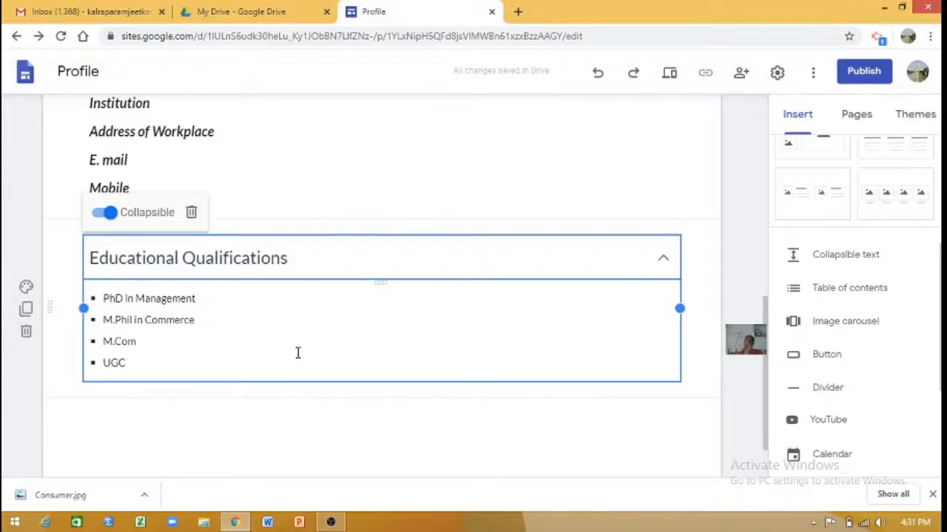
{"action": "left_click", "coordinate": [359, 167]}
{"action": "scroll", "coordinate": [361, 174], "scroll_direction": "up", "scroll_amount": 3}
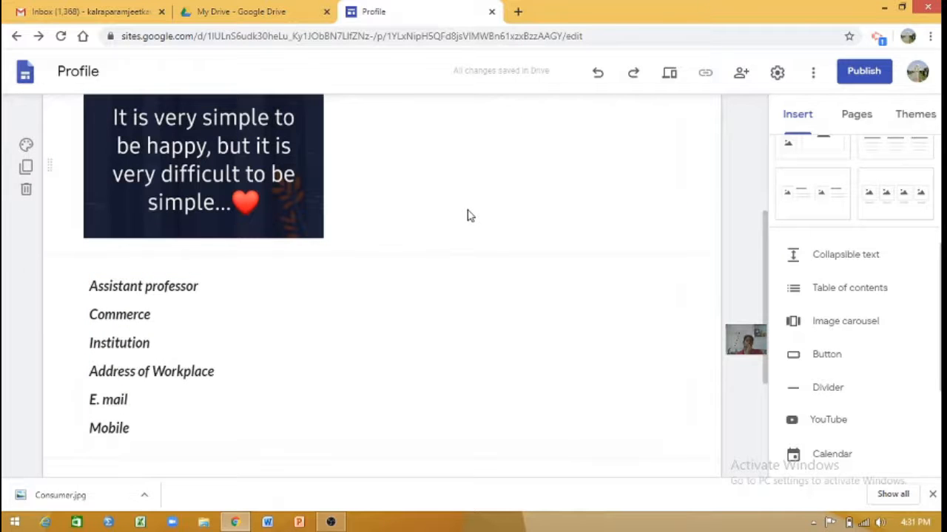
{"action": "left_click_drag", "start_coordinate": [767, 264], "coordinate": [766, 338]}
{"action": "left_click", "coordinate": [674, 340]}
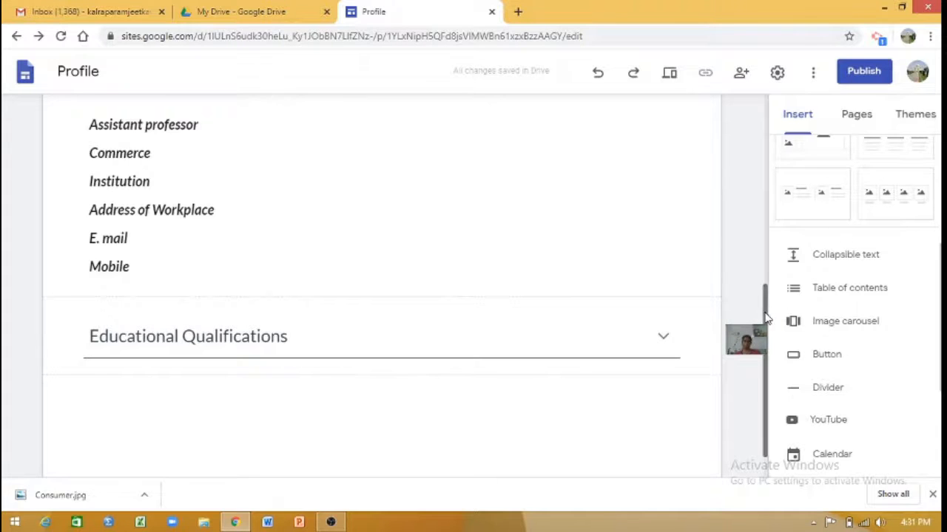
{"action": "left_click_drag", "start_coordinate": [774, 314], "coordinate": [761, 153]}
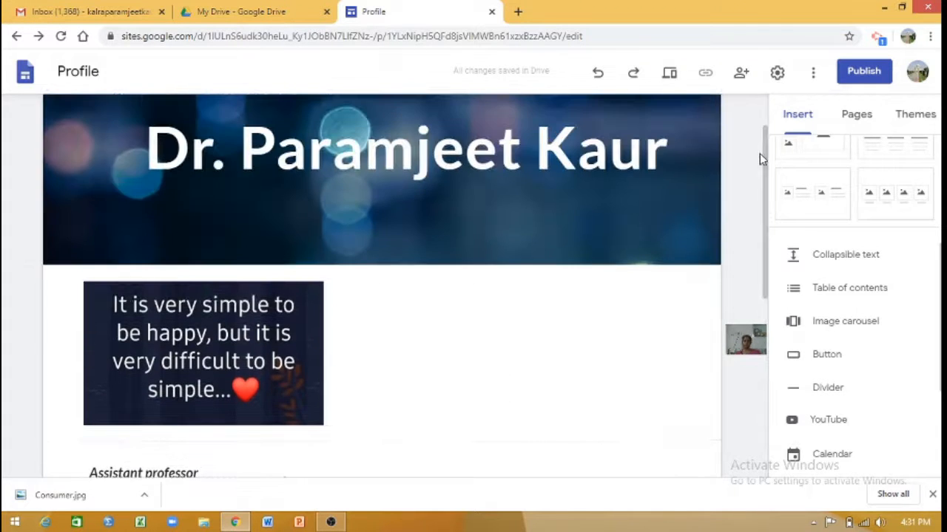
Add a new page named "Extra Curricular Activities" to the site.
{"action": "left_click", "coordinate": [852, 119]}
{"action": "mouse_move", "coordinate": [855, 430]}
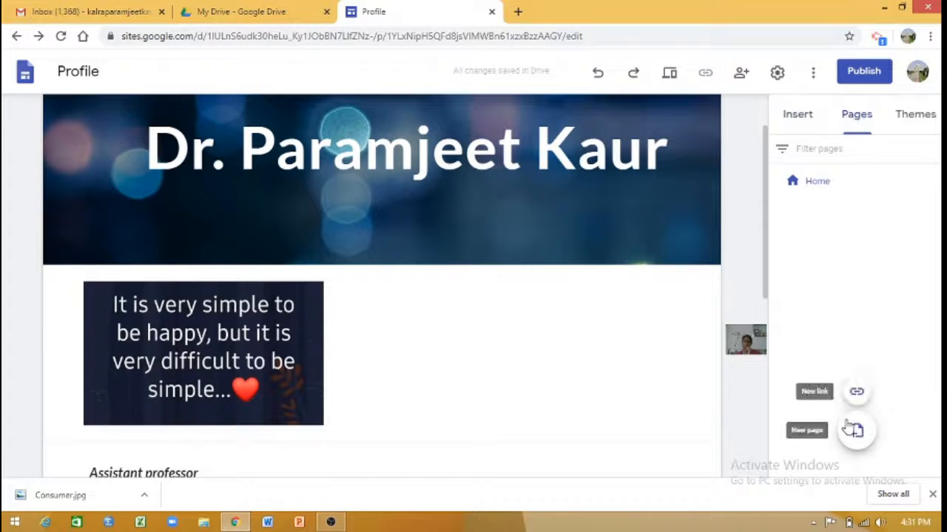
{"action": "left_click", "coordinate": [856, 431]}
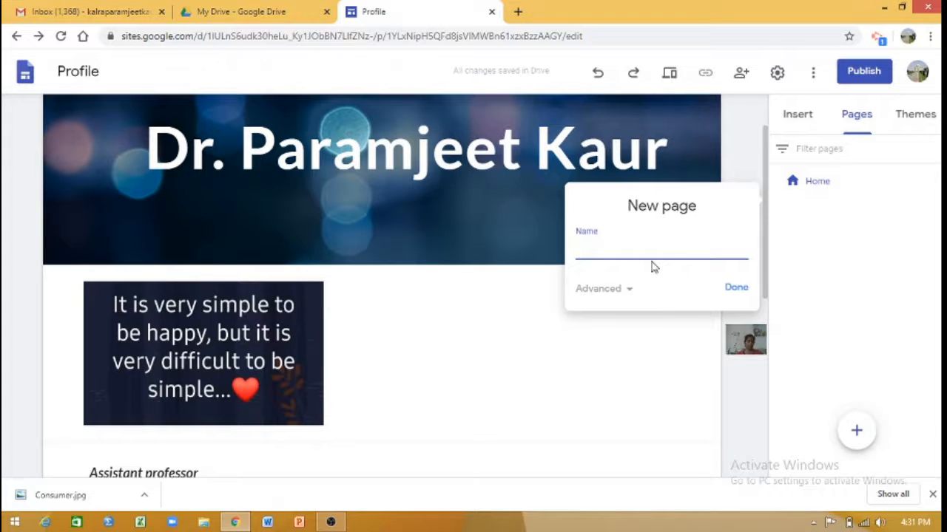
{"action": "type", "text": "Extra Curricula"}
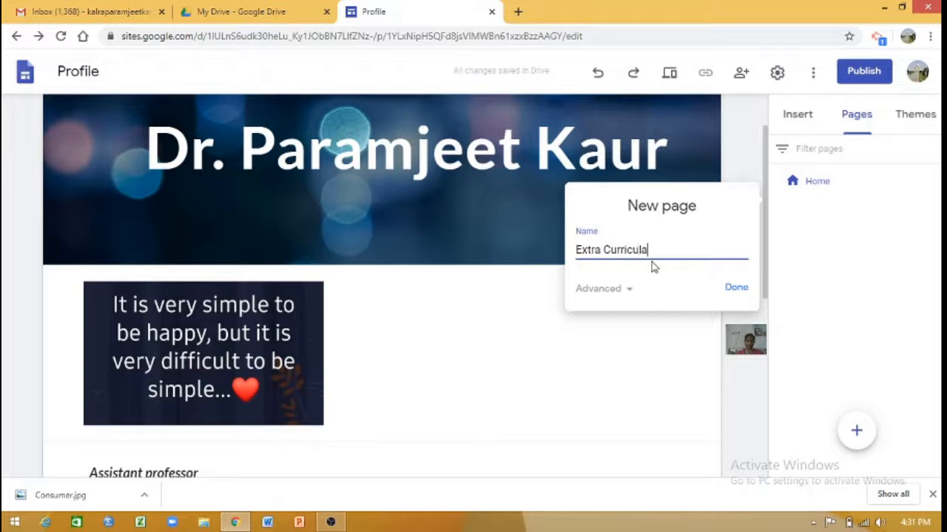
{"action": "type", "text": "r Activities"}
{"action": "left_click", "coordinate": [738, 291]}
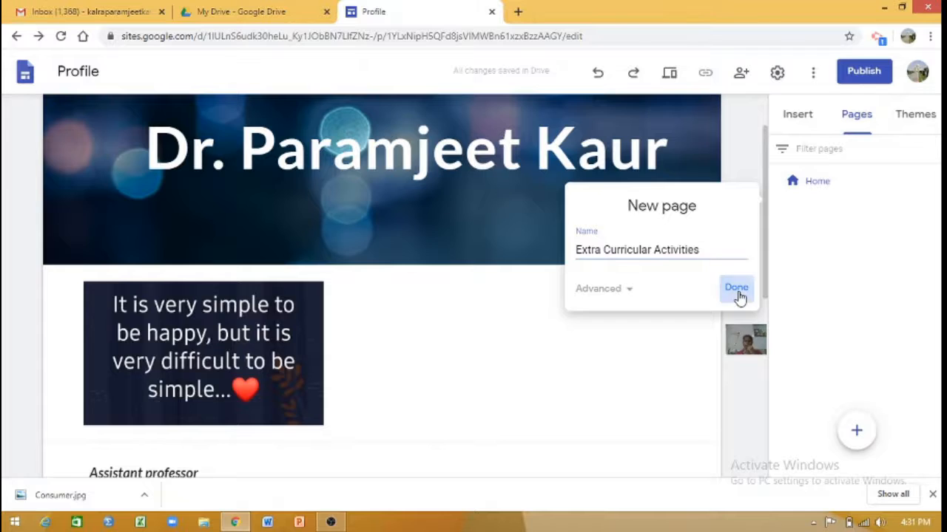